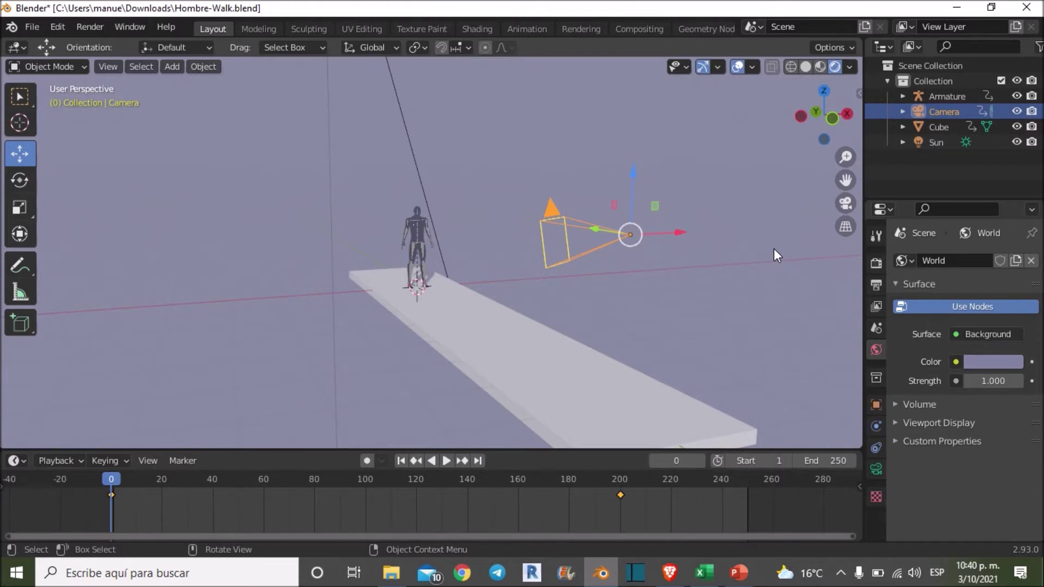
# - Show the Render Properties, with Eevee as the engine at 64 render and 16 viewport samples
pyautogui.click(875, 263)
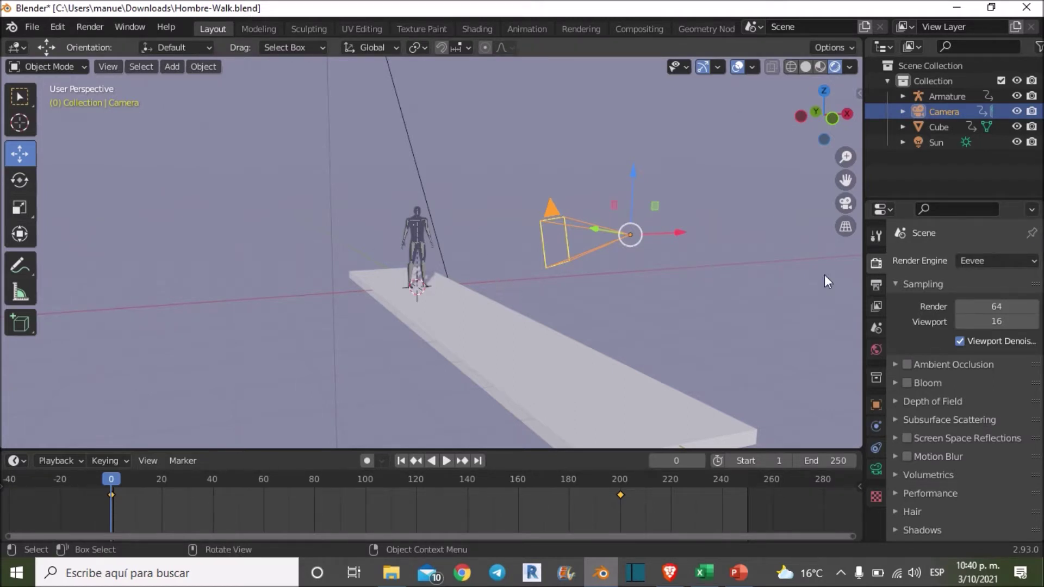
pyautogui.click(1007, 263)
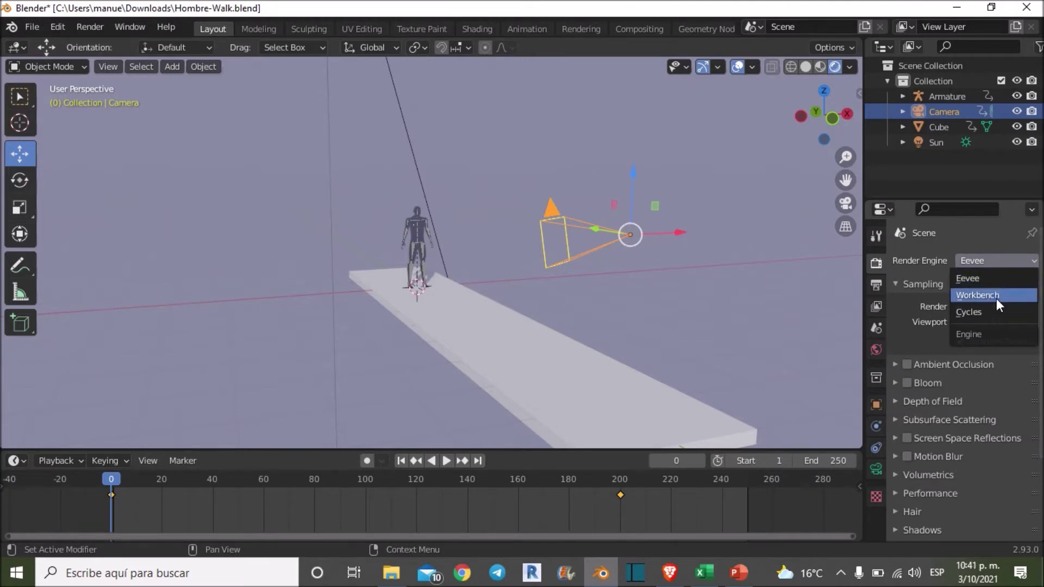
# - Try the Workbench and Cycles render engines, briefly playing the animation, then return to Eevee
pyautogui.click(995, 297)
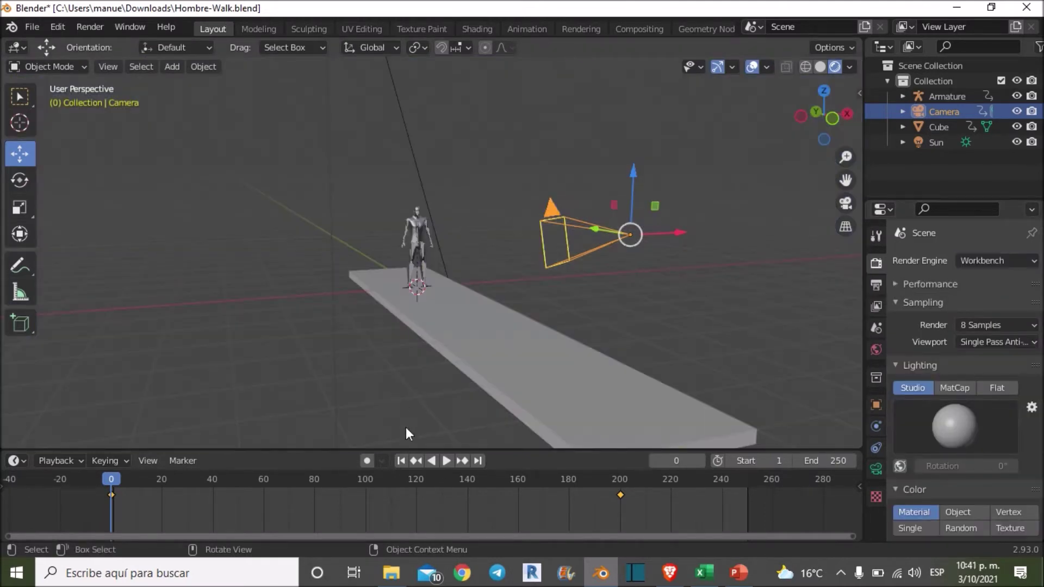
pyautogui.click(447, 461)
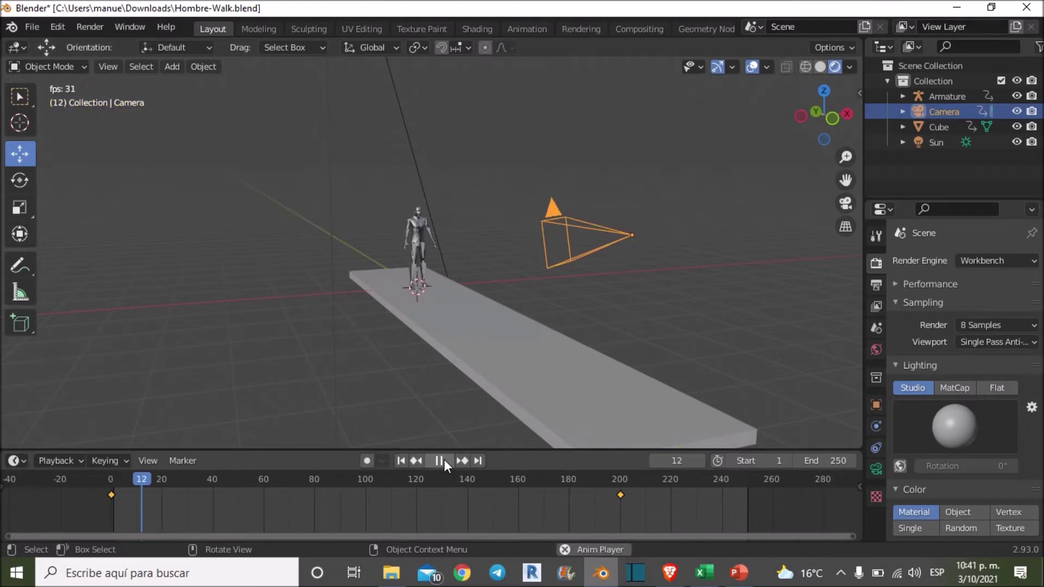
pyautogui.click(980, 261)
pyautogui.click(979, 314)
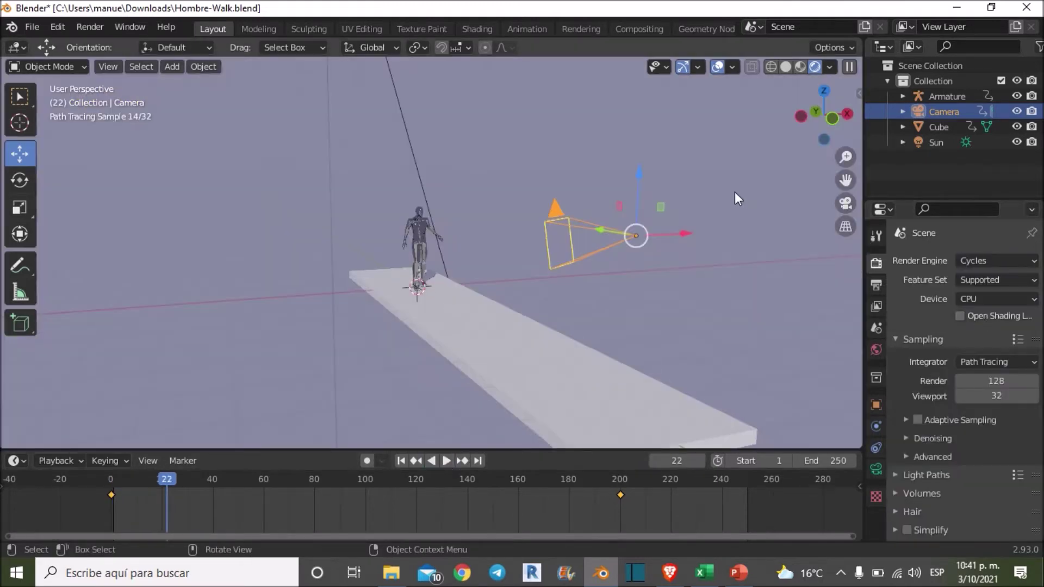
pyautogui.click(993, 262)
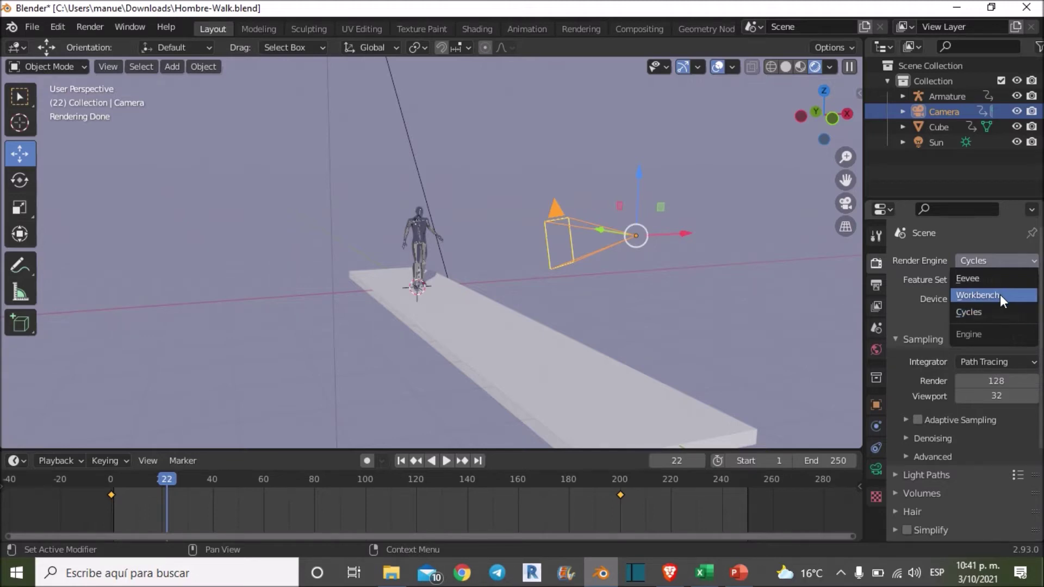
pyautogui.click(1002, 296)
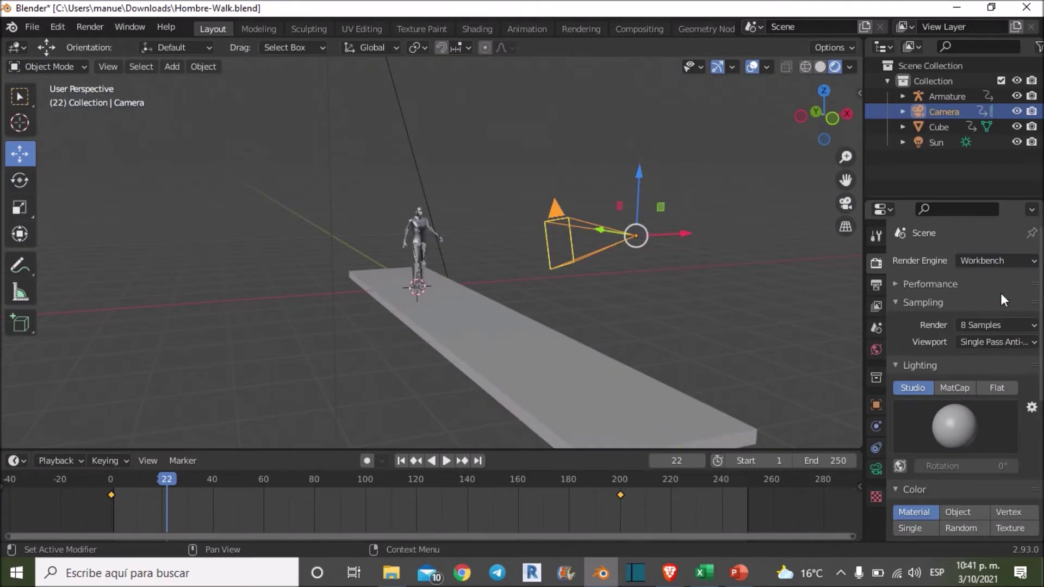
pyautogui.click(997, 262)
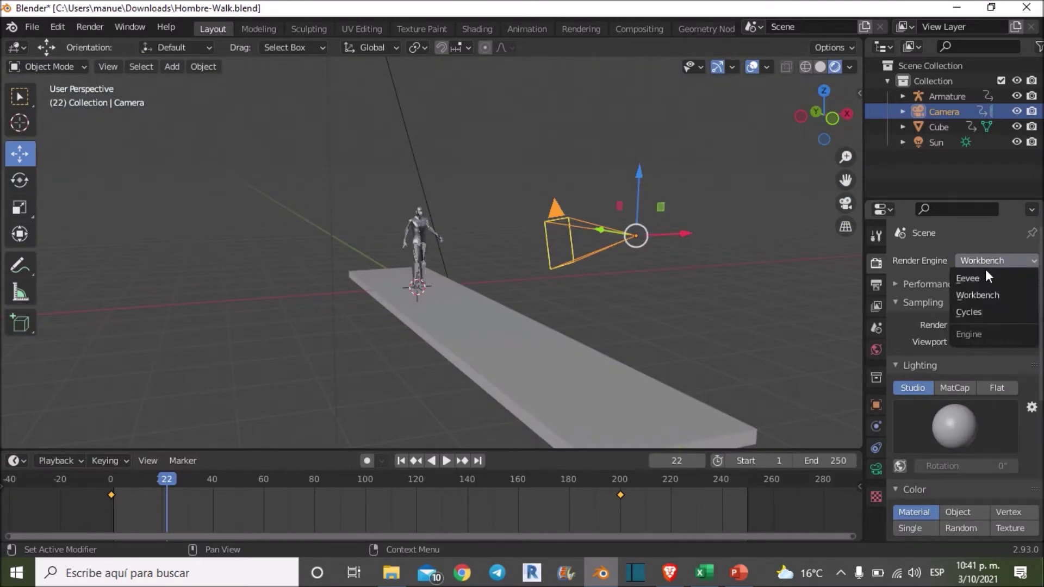
pyautogui.click(985, 274)
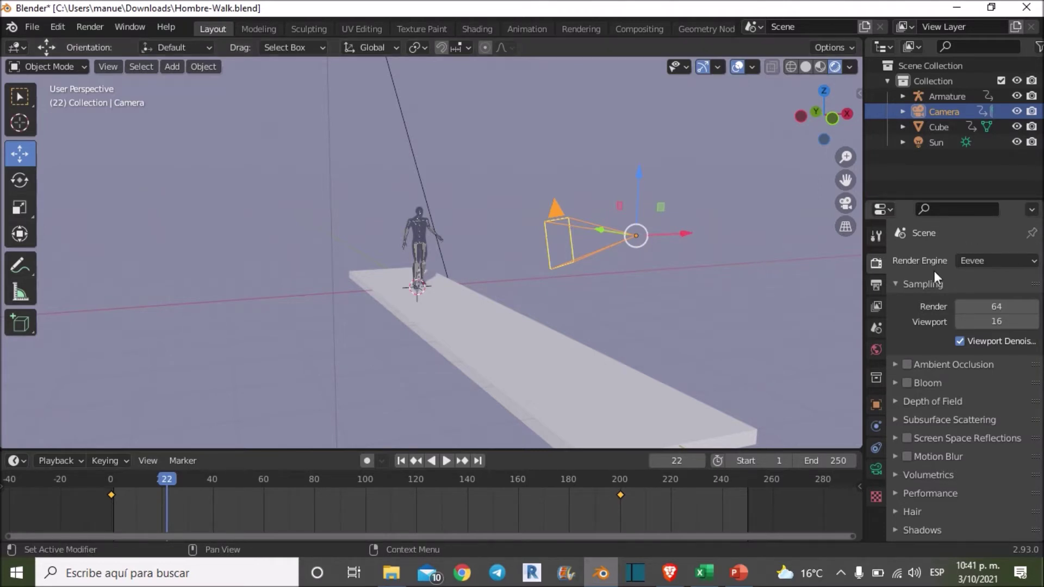
# - Orbit around the walking figure while playing the animation, pausing at frame 84
pyautogui.moveTo(682, 244)
pyautogui.mouseDown(button='middle')
pyautogui.moveTo(457, 287)
pyautogui.moveTo(639, 236)
pyautogui.moveTo(593, 251)
pyautogui.moveTo(618, 270)
pyautogui.mouseUp(button='middle')
pyautogui.click(446, 461)
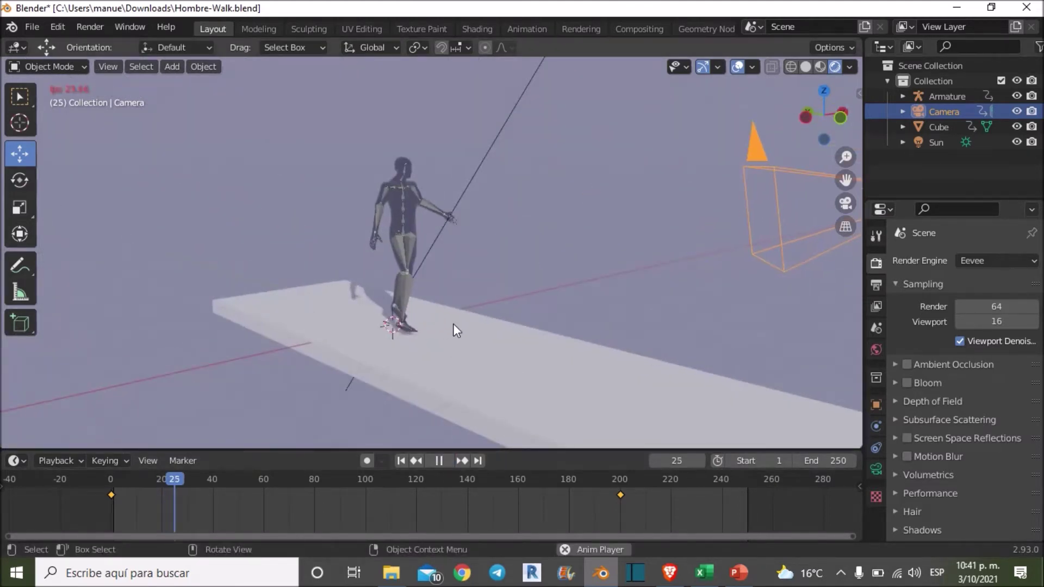
pyautogui.moveTo(455, 322); pyautogui.dragTo(307, 334, button='middle')
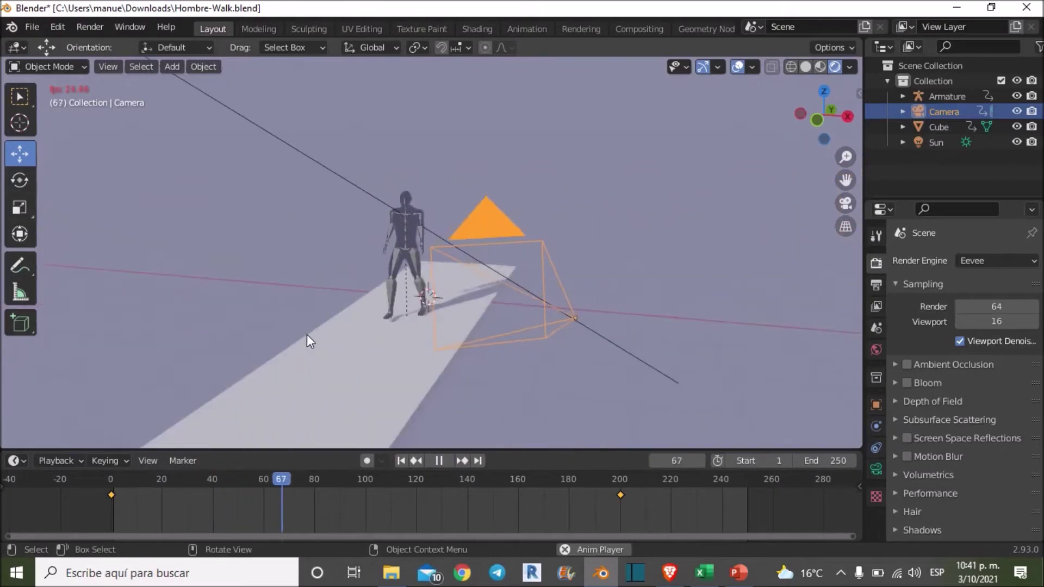
pyautogui.click(438, 461)
pyautogui.moveTo(720, 270); pyautogui.dragTo(667, 284, button='middle')
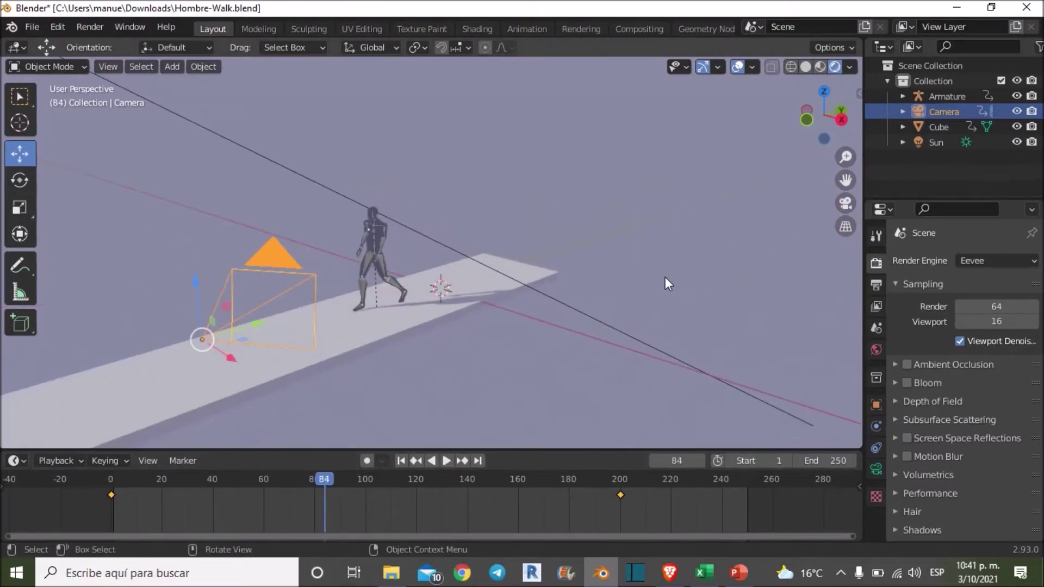
pyautogui.click(876, 306)
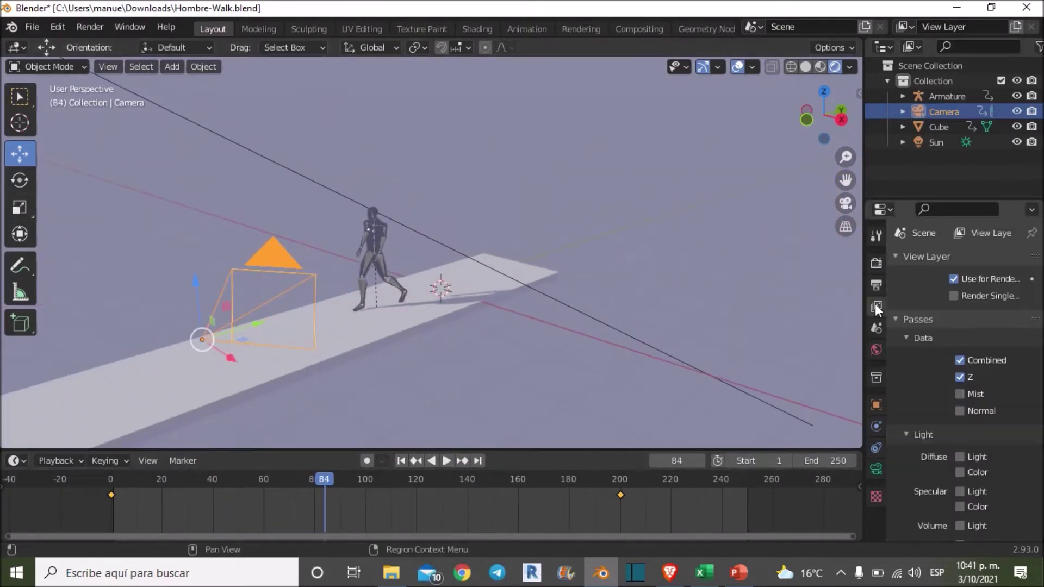
# - In Output Properties, browse for a render output folder and navigate to the Desktop
pyautogui.click(876, 287)
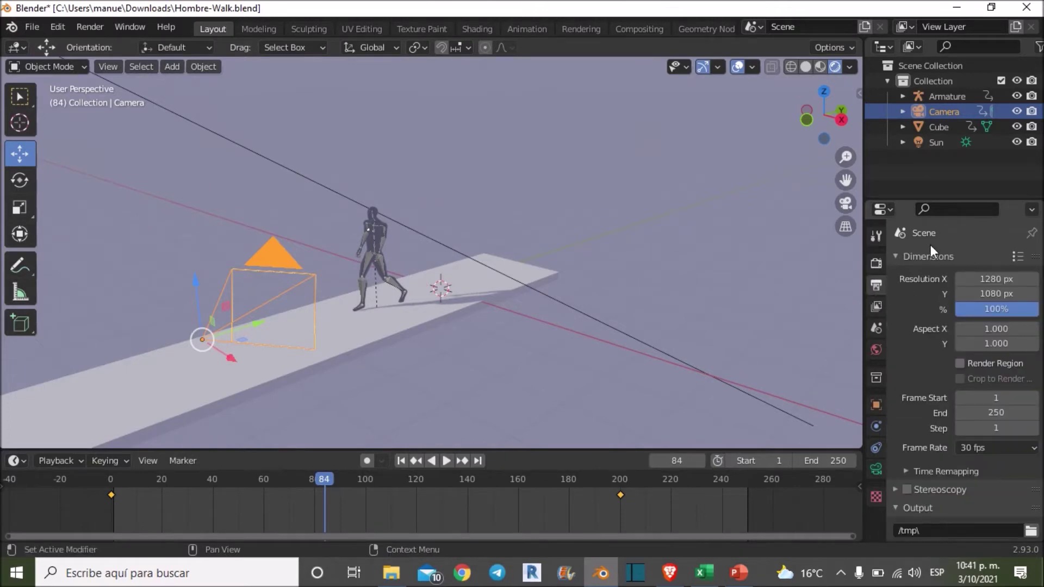
pyautogui.scroll(-3, 931, 244)
pyautogui.scroll(-2, 965, 341)
pyautogui.scroll(-2, 942, 356)
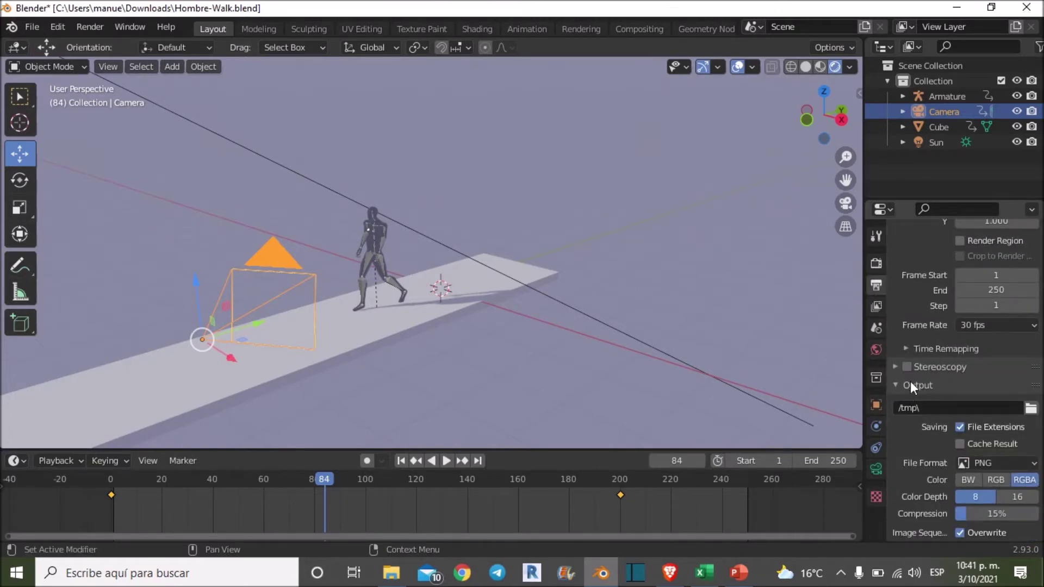
pyautogui.scroll(-3, 933, 388)
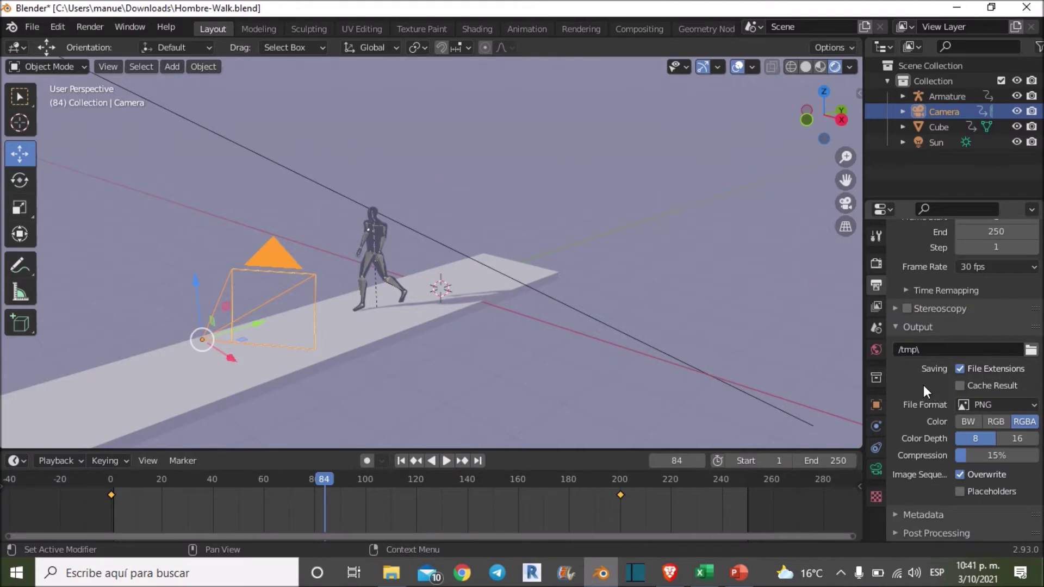
pyautogui.click(937, 348)
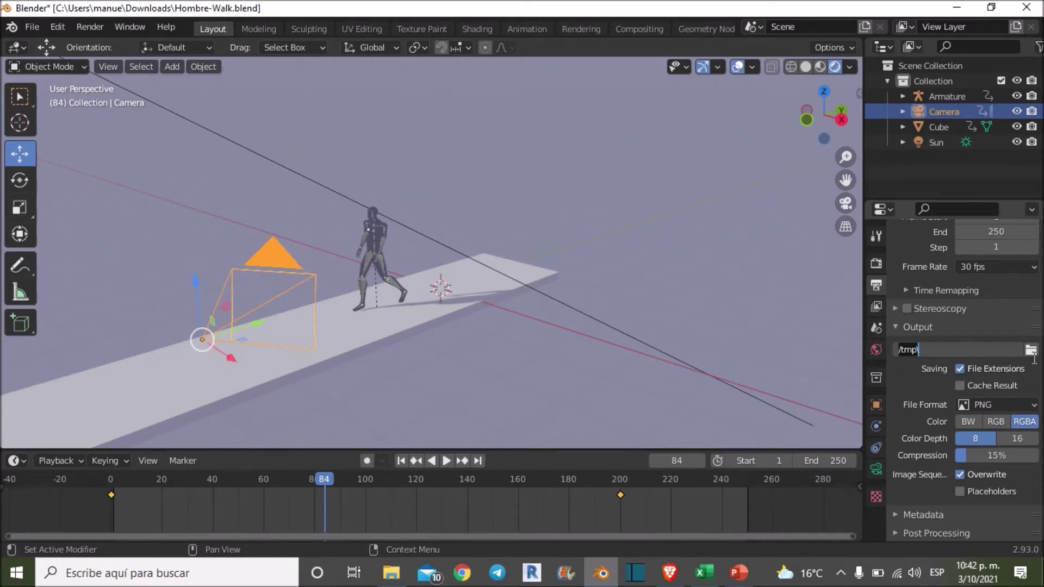
pyautogui.click(1031, 352)
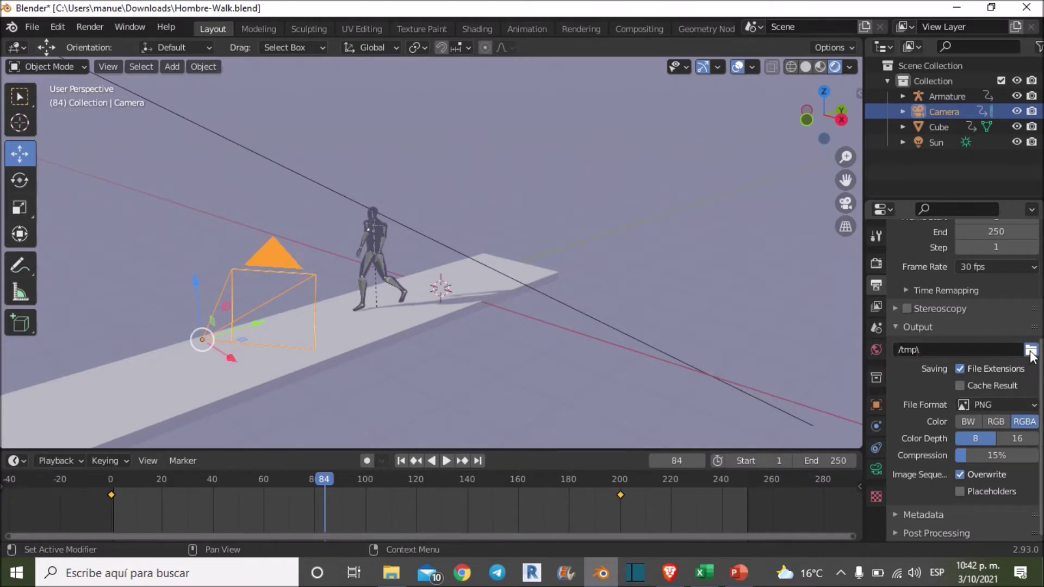
pyautogui.click(1032, 352)
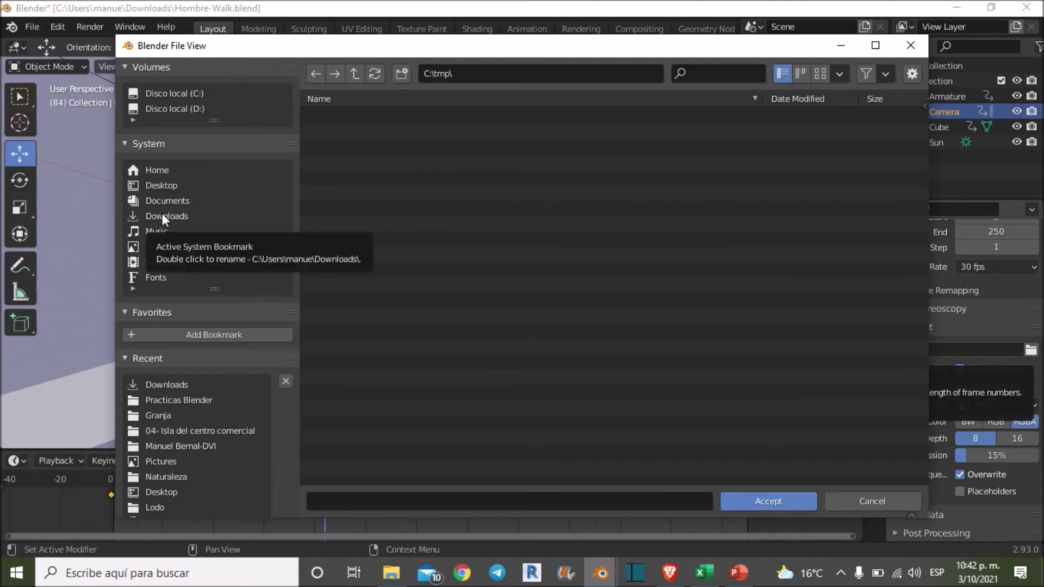
pyautogui.click(168, 187)
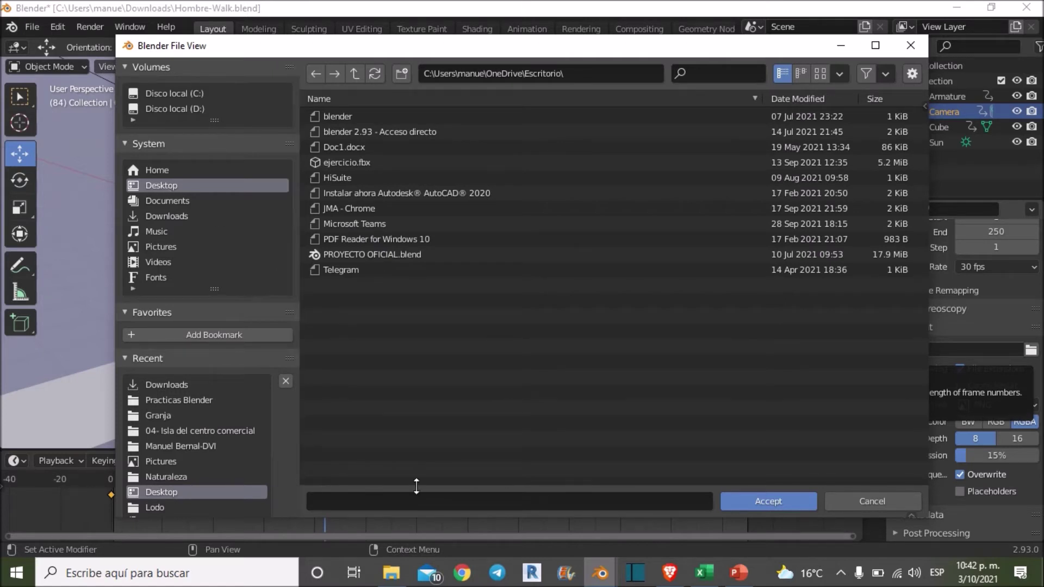
# - Name the render output file 'ejemplo' in the Desktop folder and accept
pyautogui.click(409, 503)
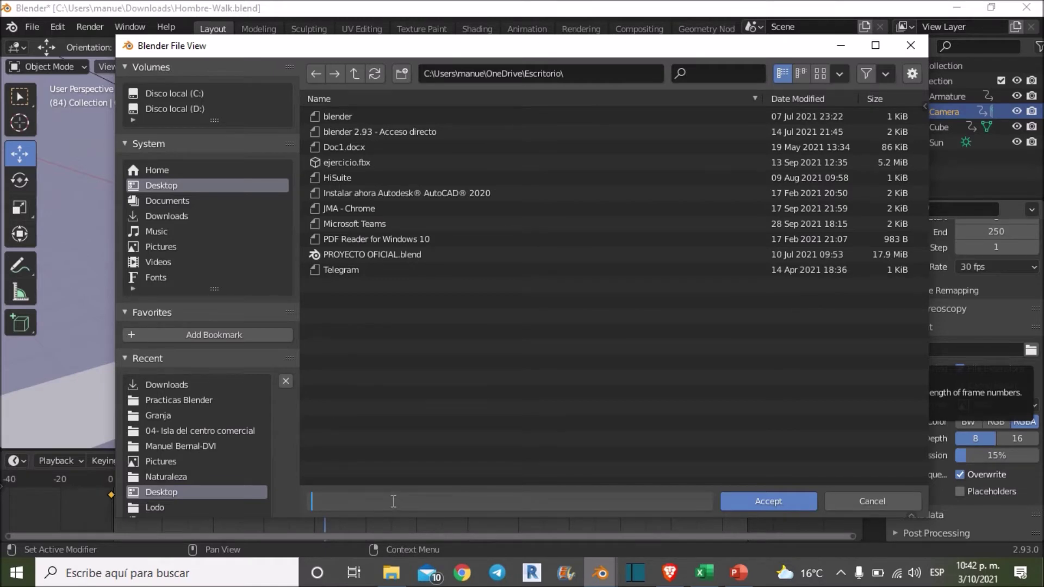
pyautogui.write('ej')
pyautogui.write('emplo')
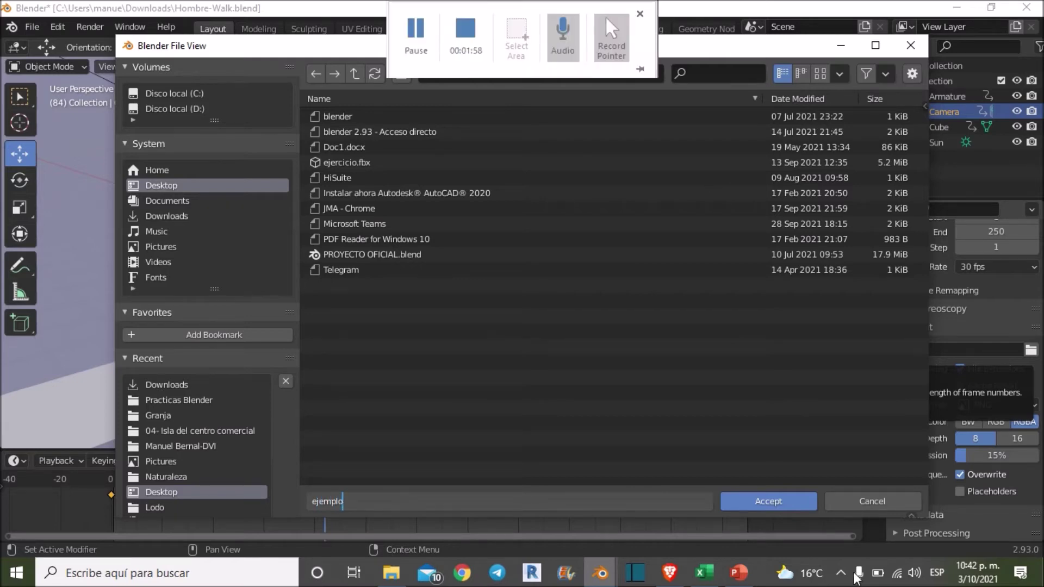
pyautogui.click(768, 501)
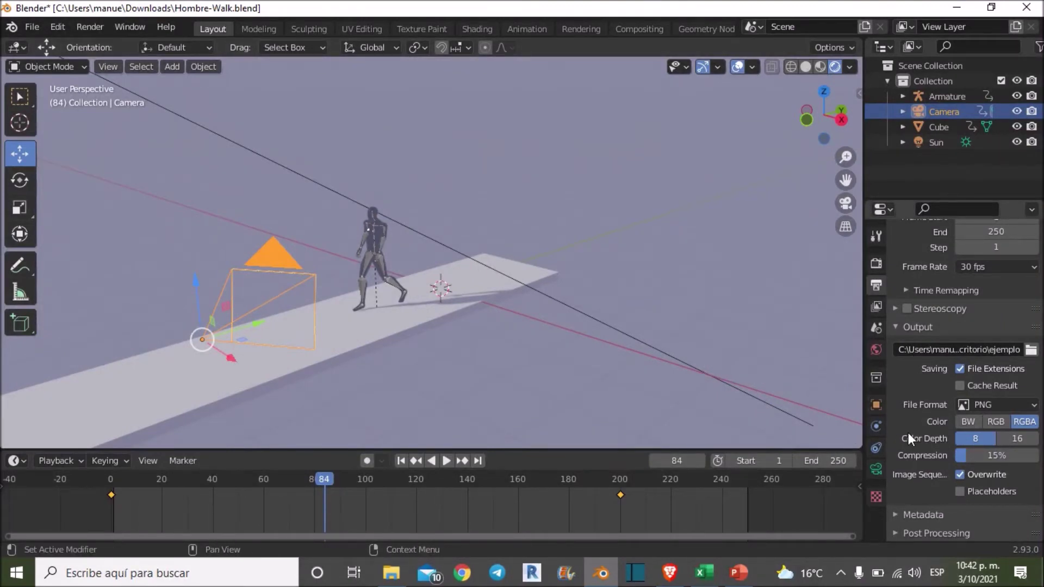
# - Change the output file format from PNG to AVI Raw and switch the viewport to Solid shading
pyautogui.click(1008, 412)
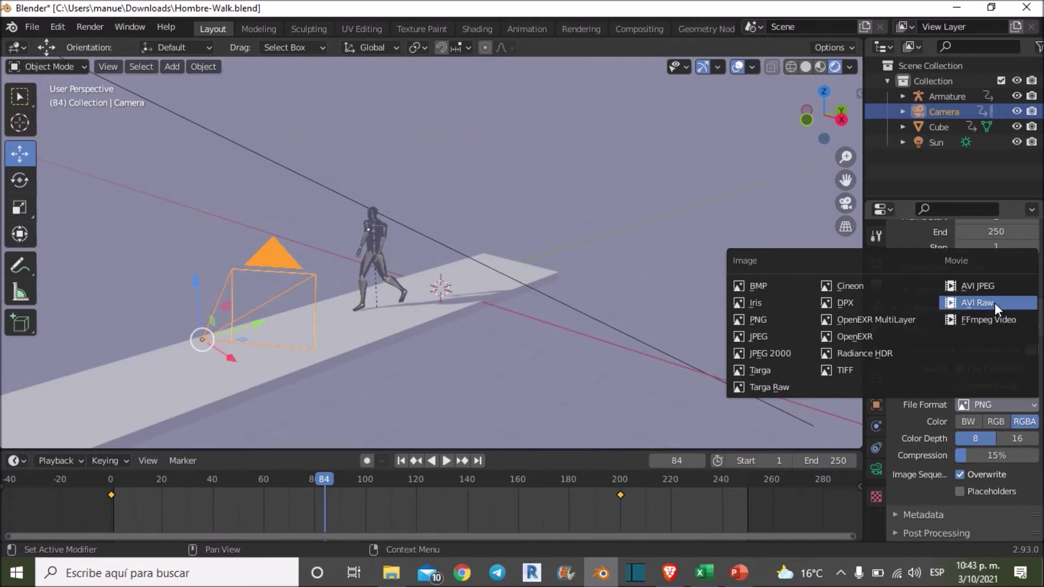
pyautogui.click(994, 302)
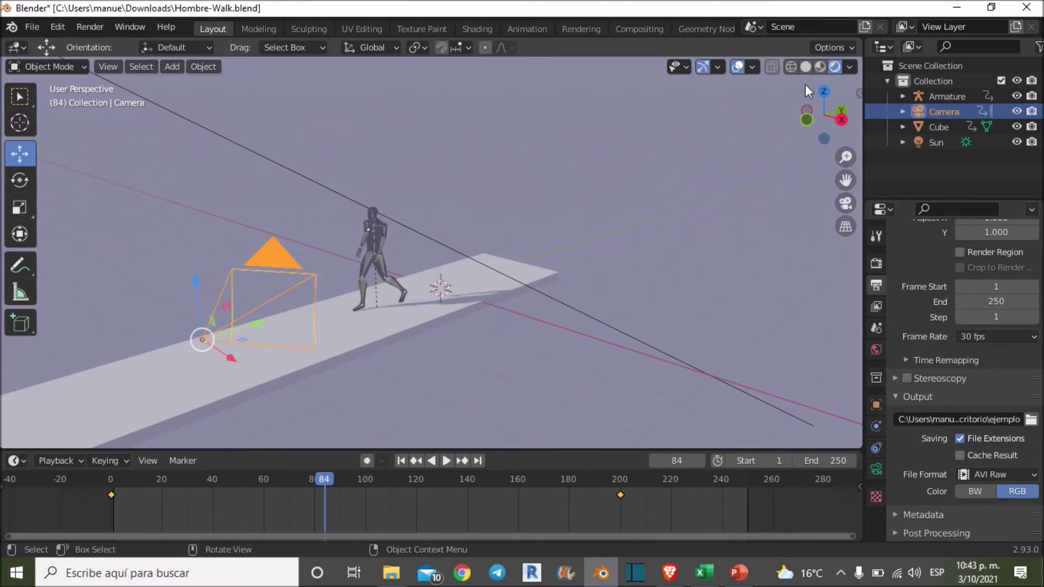
pyautogui.click(807, 64)
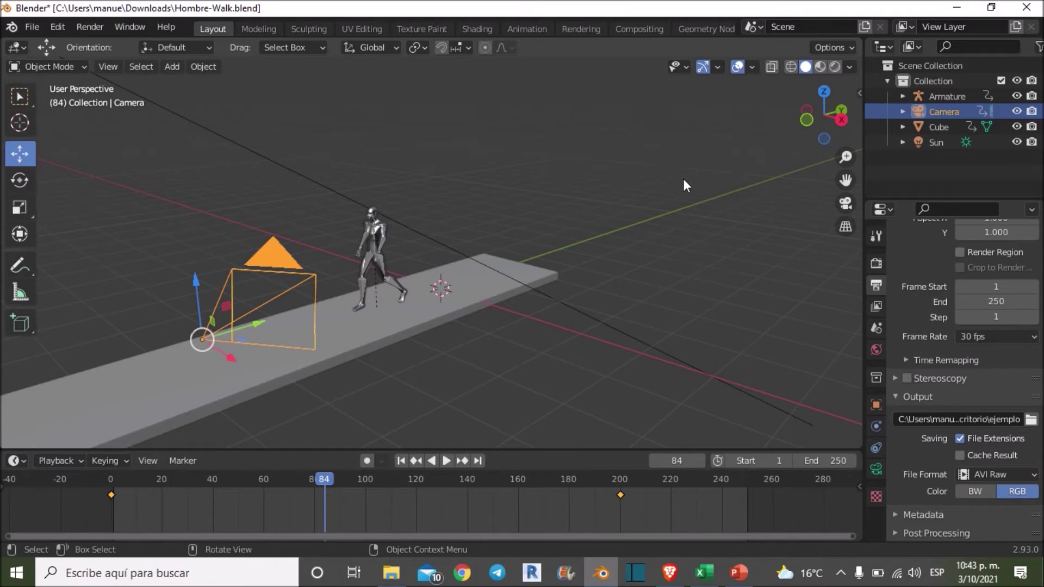
pyautogui.click(91, 27)
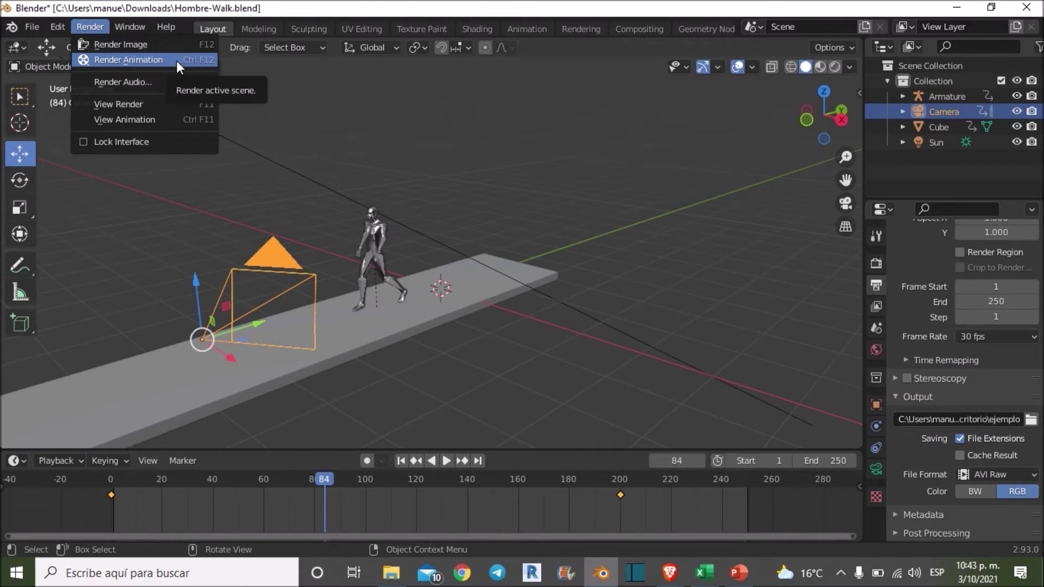
# - Render the full walk animation through frame 250 in a maximized render window, then close it
pyautogui.click(154, 61)
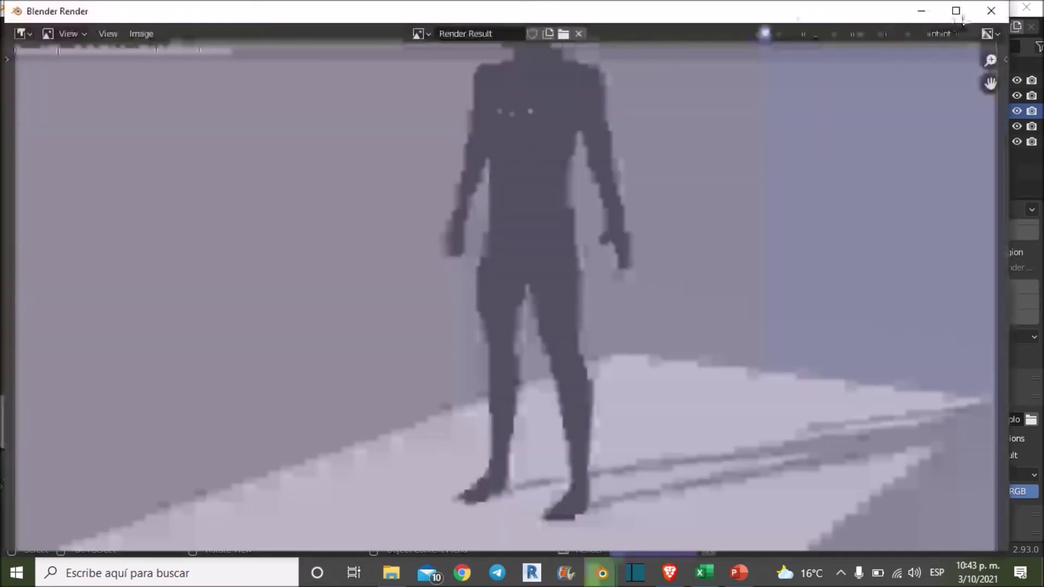
pyautogui.click(956, 12)
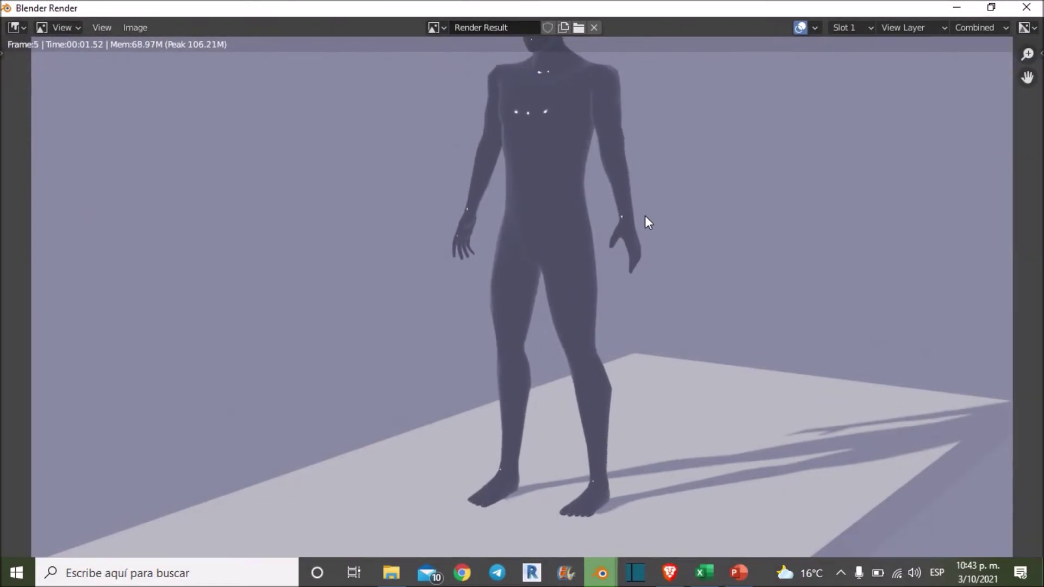
pyautogui.scroll(-3, 645, 215)
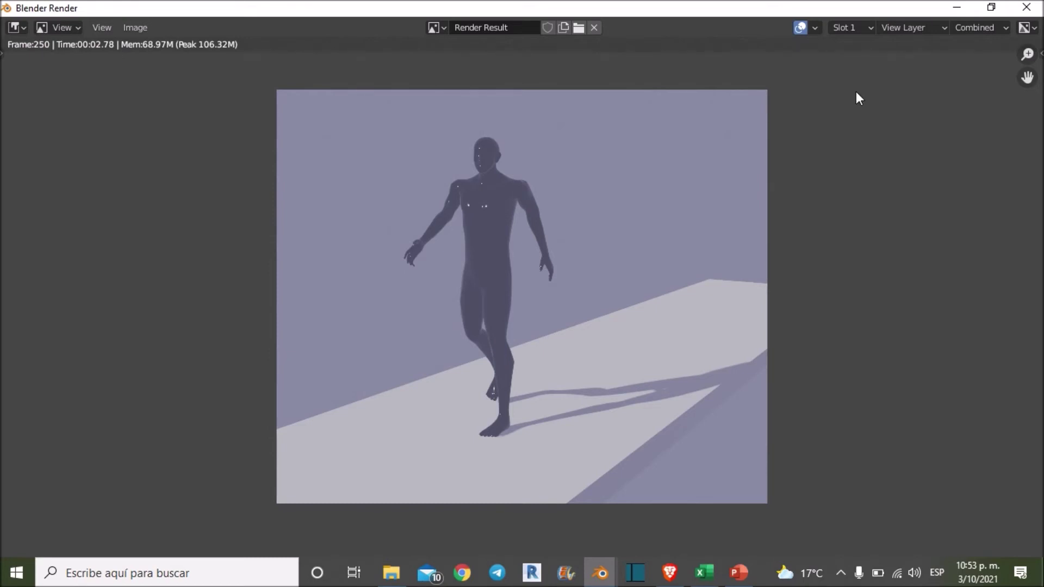
pyautogui.click(1026, 8)
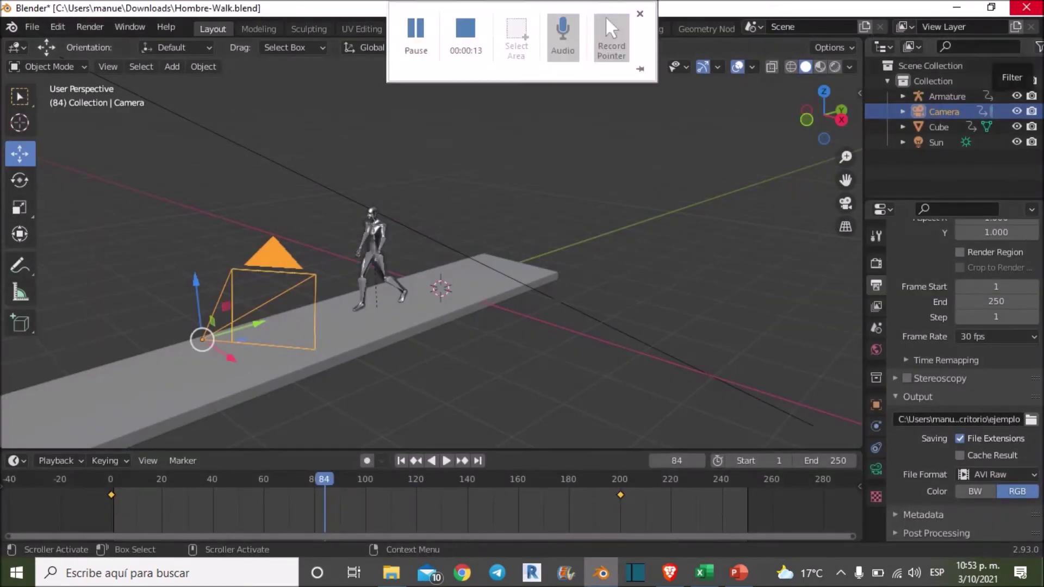
# - Quit Blender, answering the save-changes prompt
pyautogui.click(1026, 8)
pyautogui.click(675, 318)
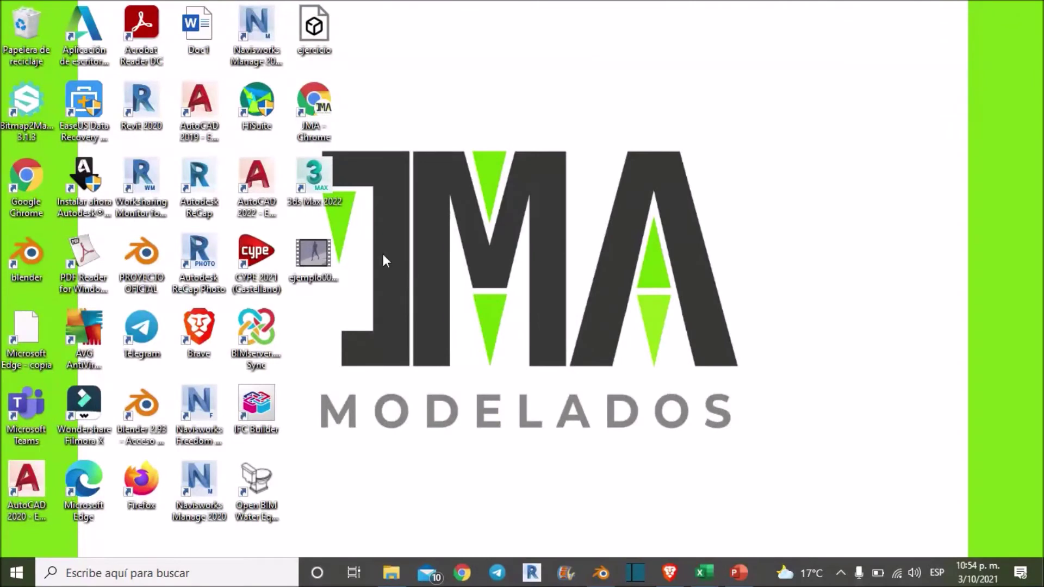
pyautogui.doubleClick(316, 263)
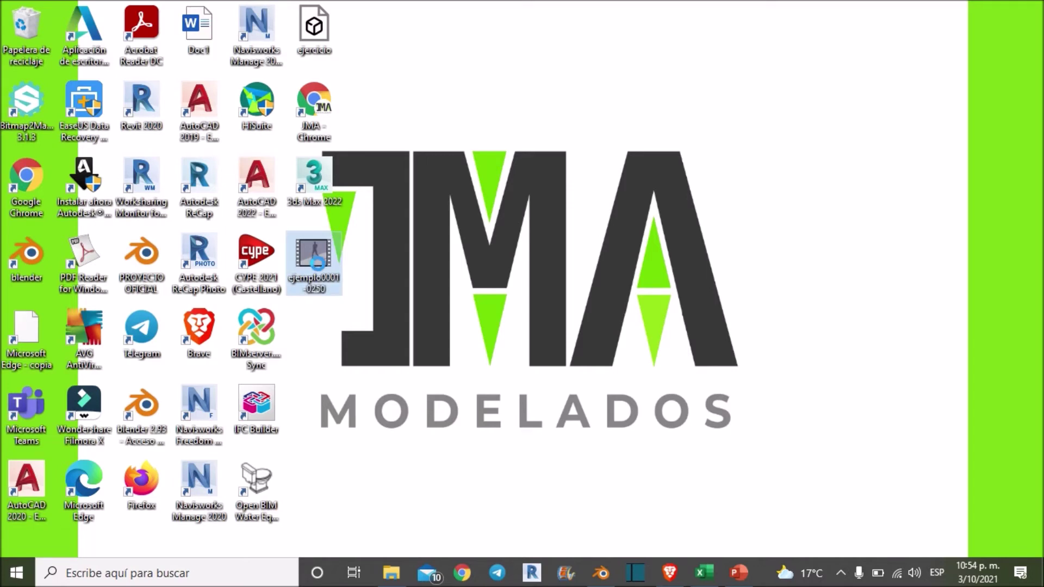
pyautogui.rightClick(330, 285)
pyautogui.click(163, 543)
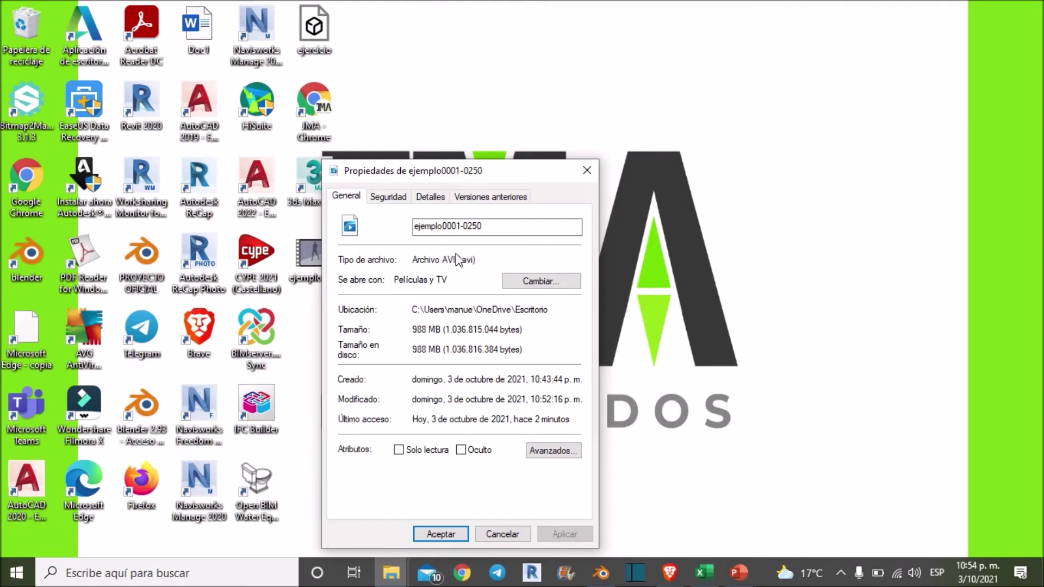
pyautogui.click(587, 170)
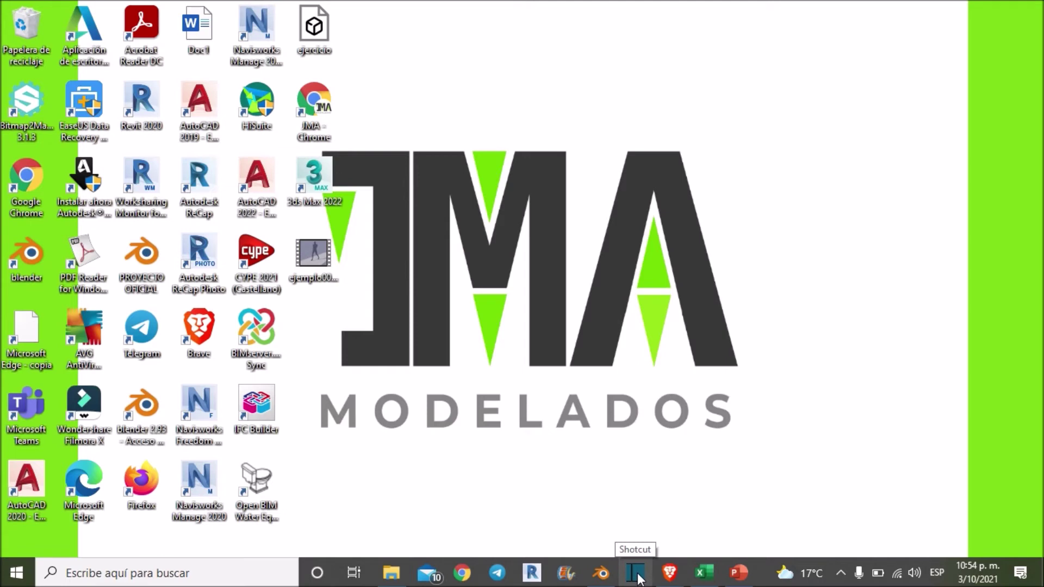
# - Launch Shotcut and create a project named 'ejemplo' in HD 1080p 24 fps mode
pyautogui.click(636, 573)
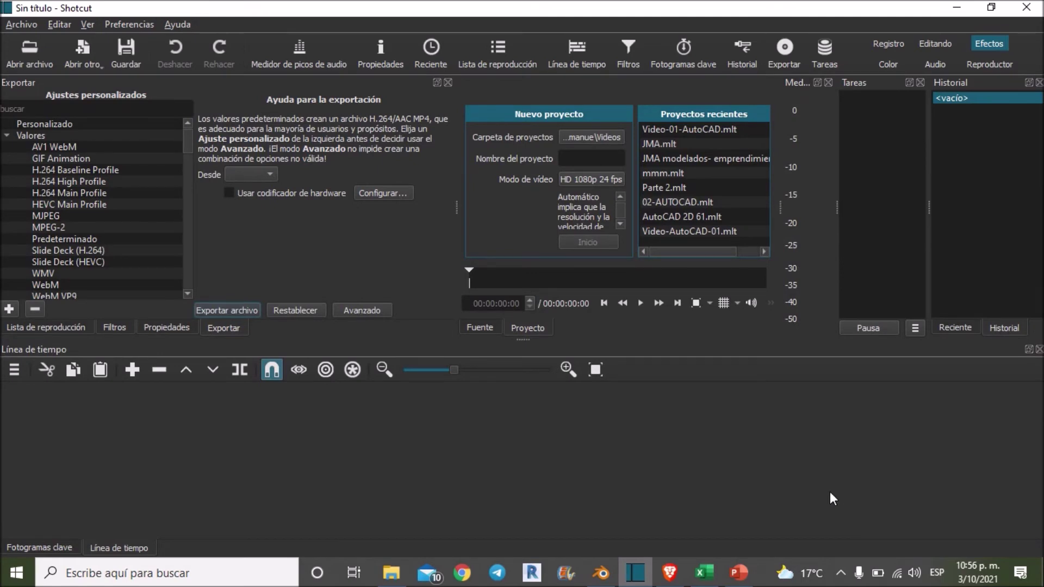
pyautogui.click(579, 163)
pyautogui.write('ej')
pyautogui.write('emplo')
pyautogui.click(580, 180)
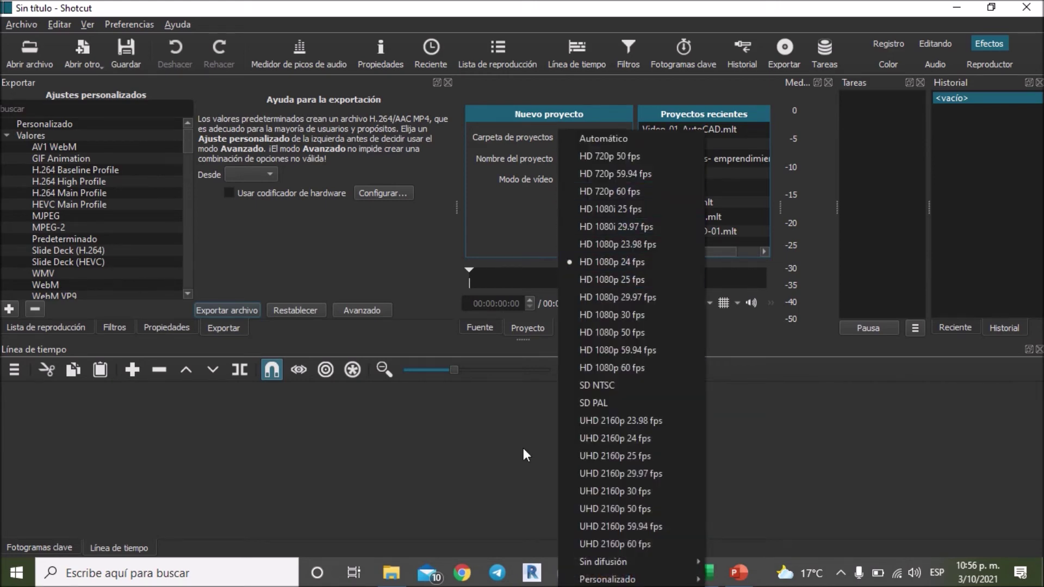
pyautogui.click(522, 449)
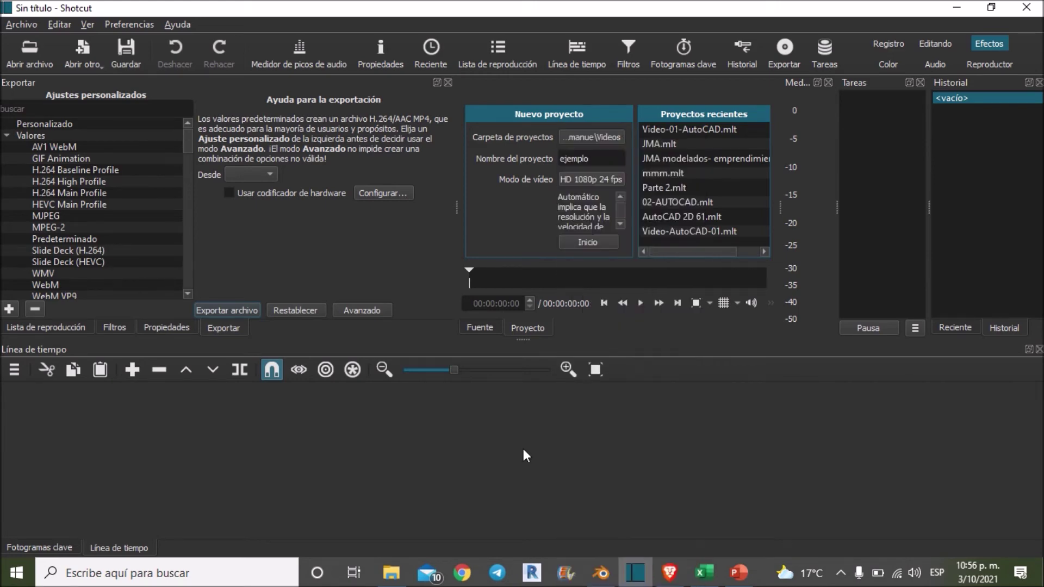
pyautogui.click(587, 244)
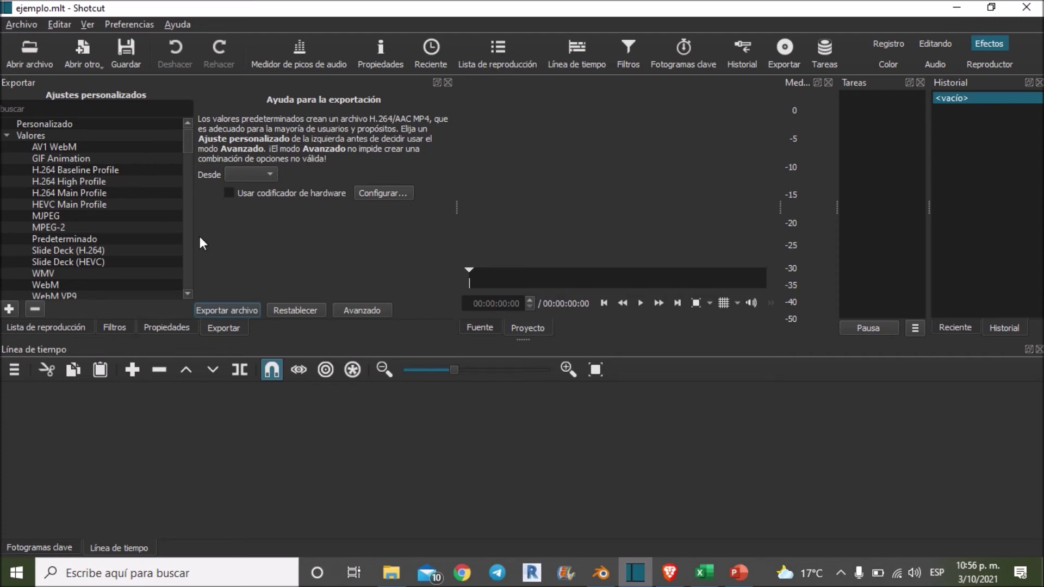
pyautogui.click(491, 56)
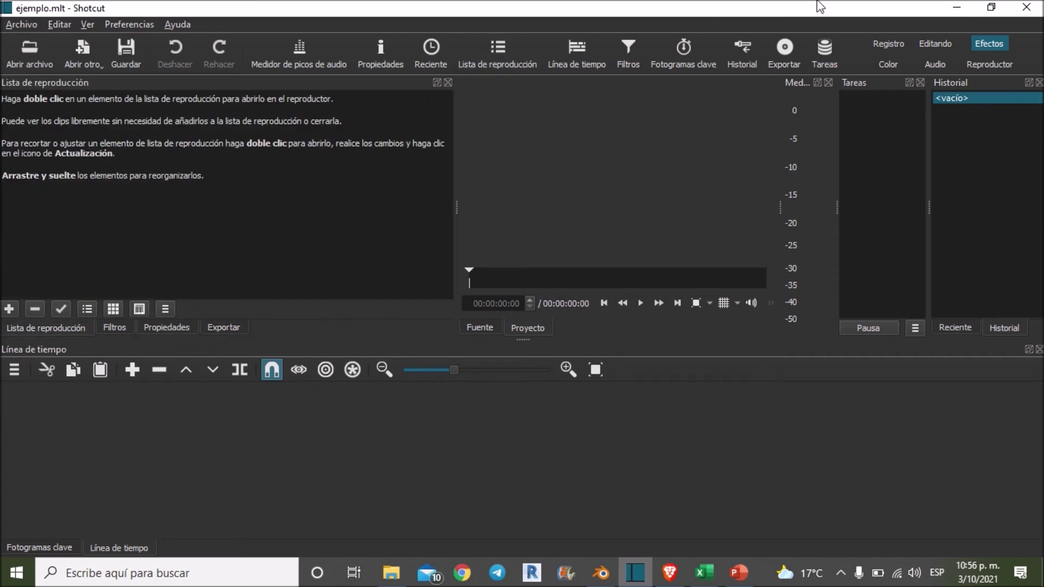
# - Drag ejemplo0001-0250.avi from the desktop into the playlist, then onto the V1 timeline track
pyautogui.click(956, 7)
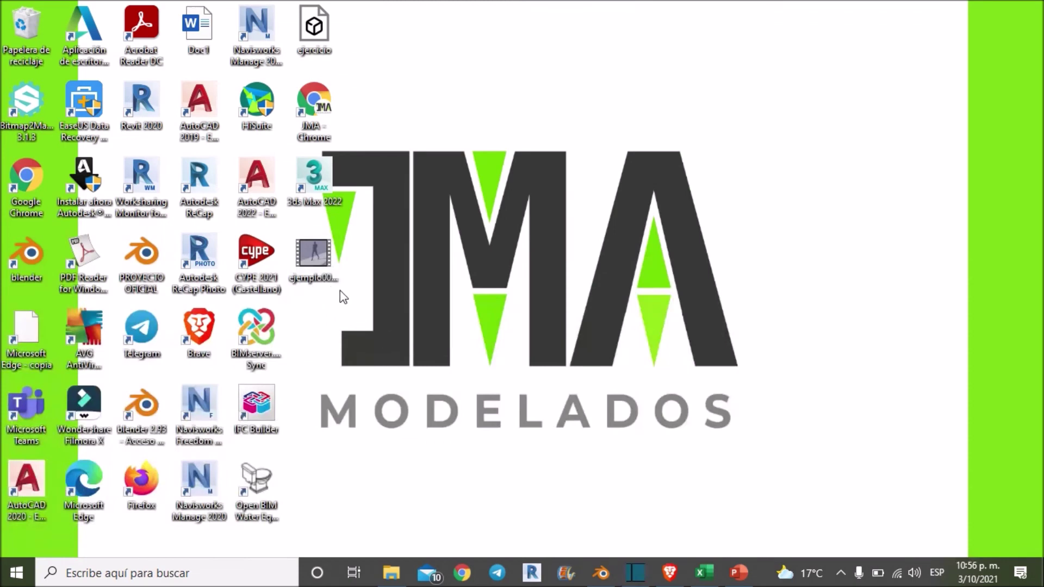
pyautogui.moveTo(333, 271)
pyautogui.mouseDown()
pyautogui.moveTo(474, 338)
pyautogui.moveTo(572, 547)
pyautogui.mouseUp()
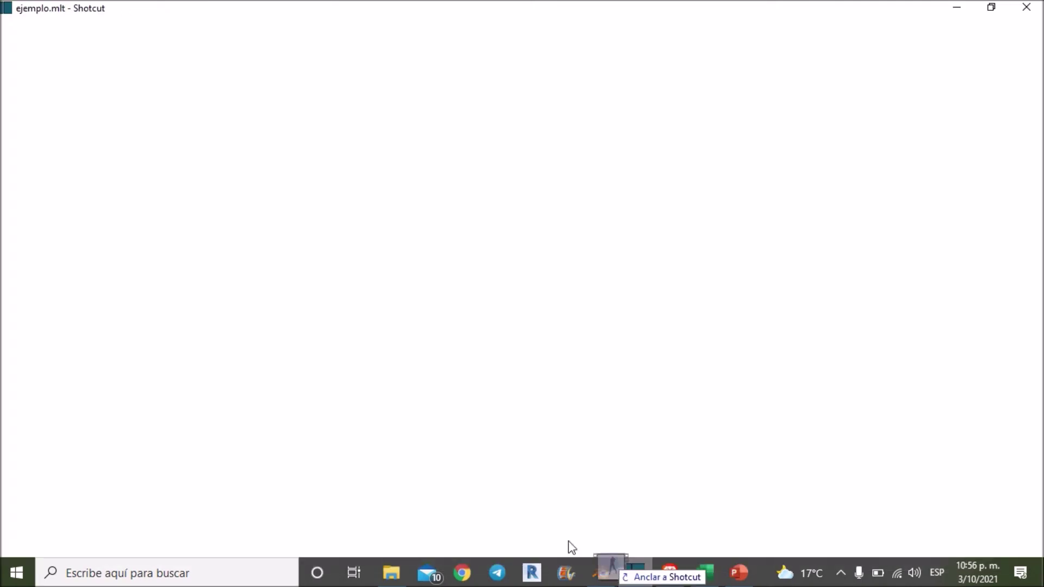
pyautogui.moveTo(572, 547); pyautogui.dragTo(136, 126)
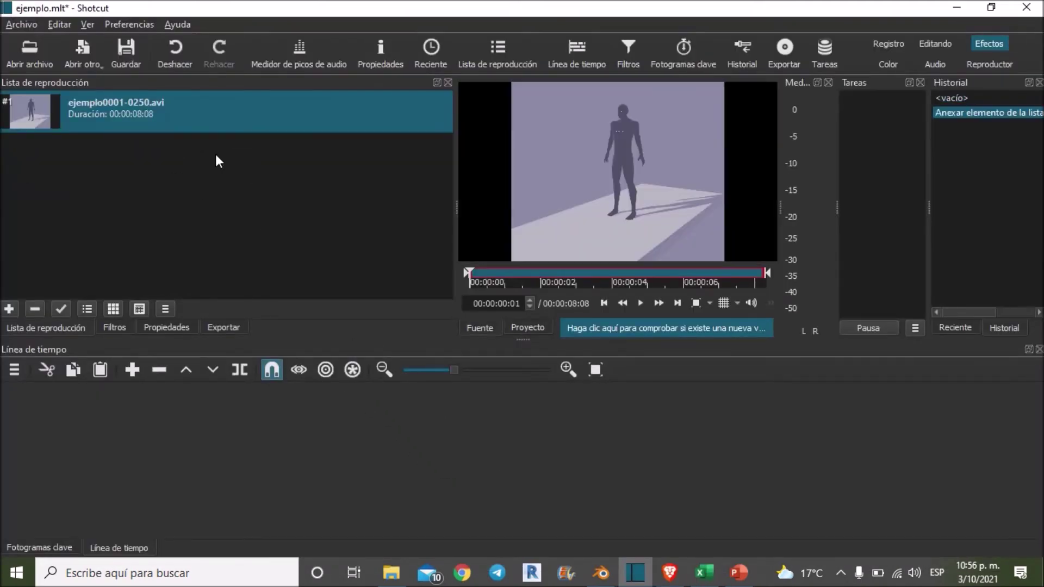
pyautogui.moveTo(52, 109); pyautogui.dragTo(34, 424)
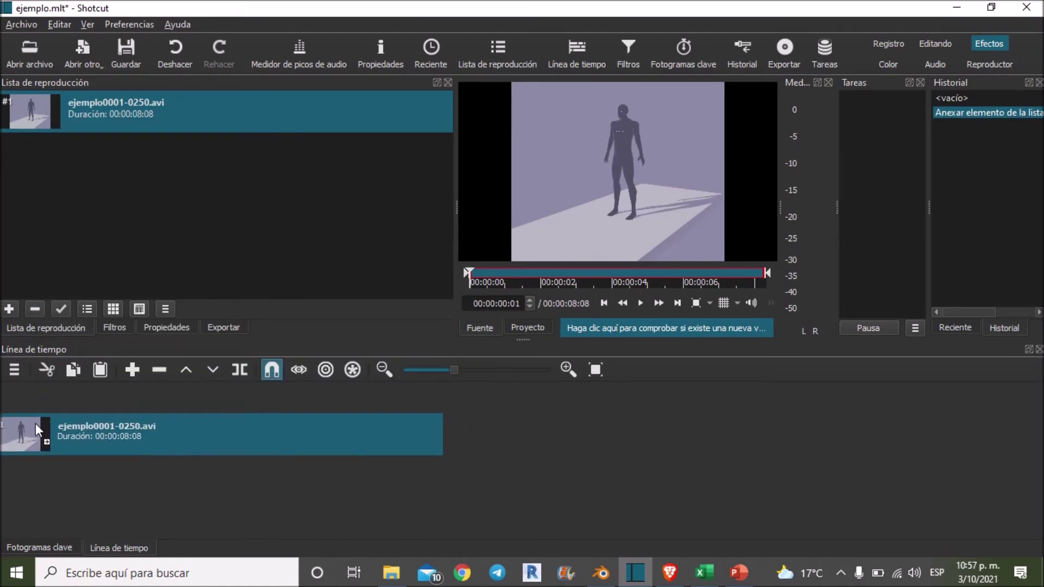
pyautogui.moveTo(35, 423); pyautogui.dragTo(57, 377)
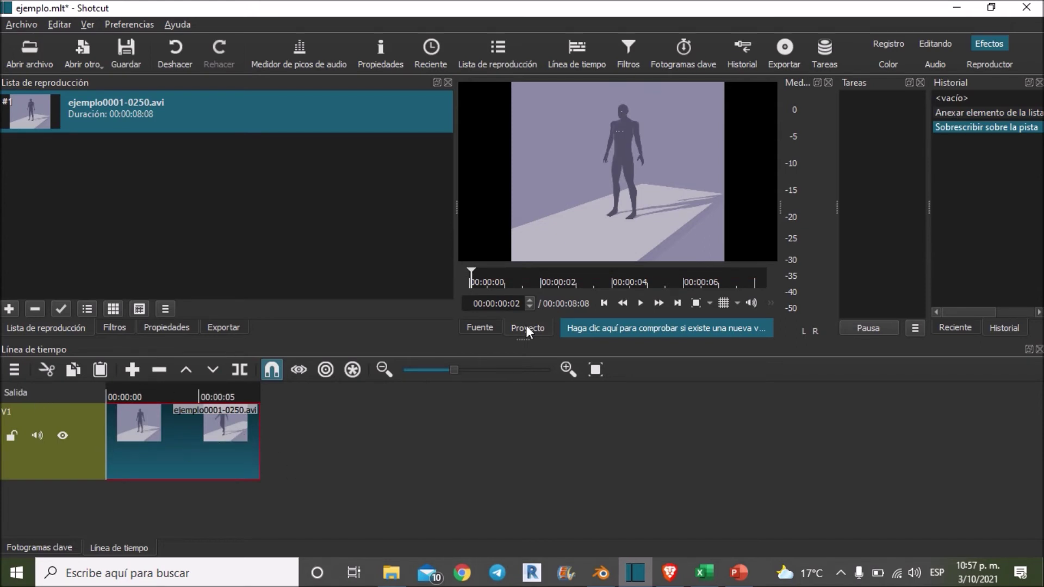
pyautogui.click(640, 302)
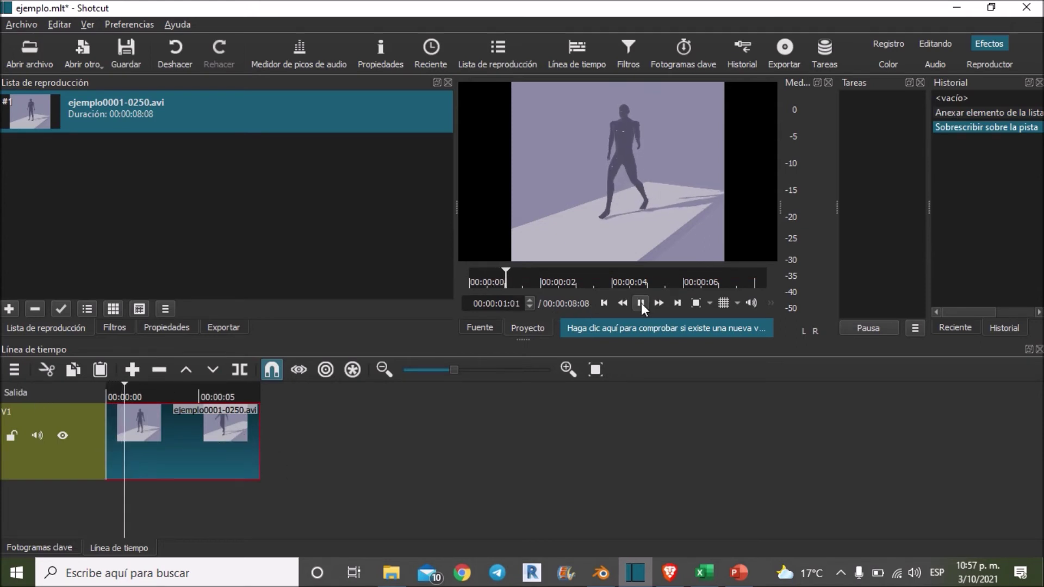
pyautogui.click(641, 303)
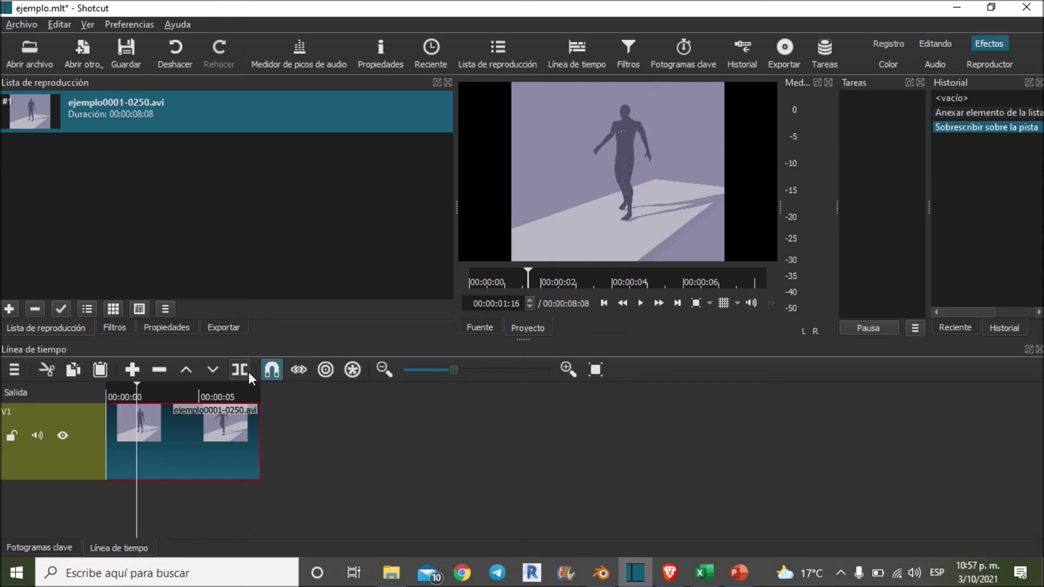
pyautogui.press('s')
pyautogui.moveTo(141, 383); pyautogui.dragTo(210, 386)
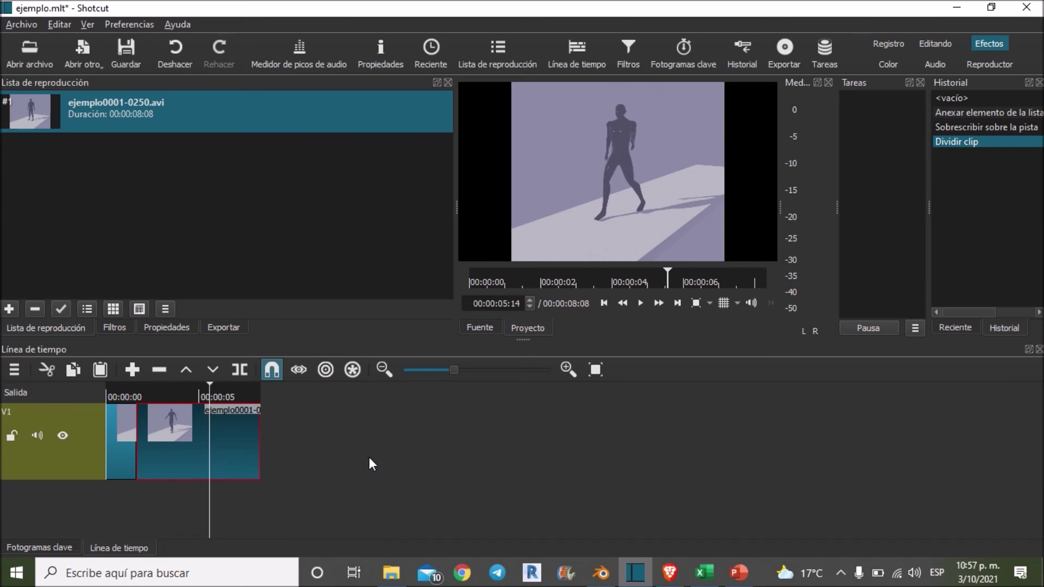
pyautogui.hotkey('ctrl', 'z')
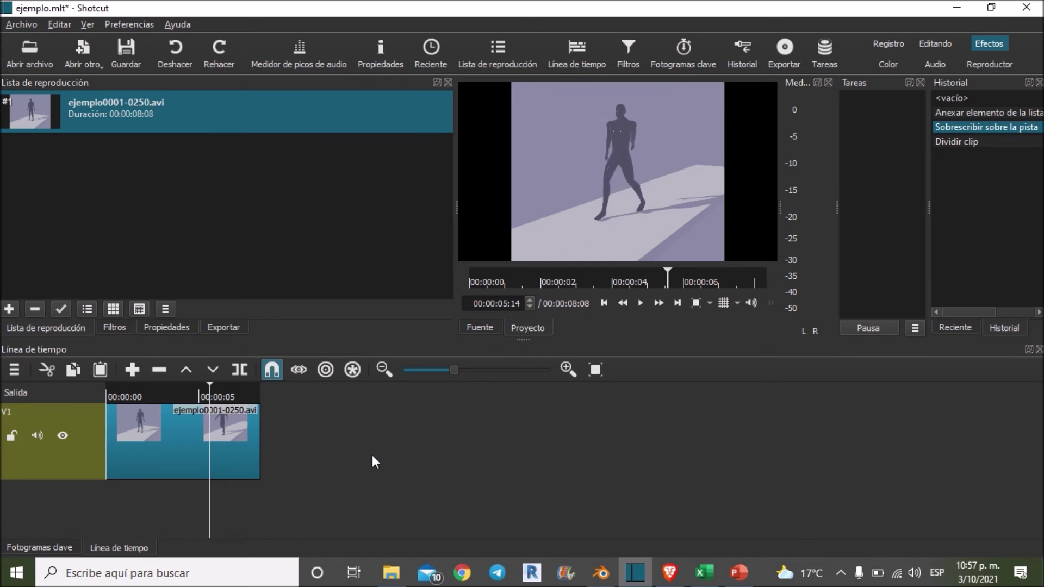
pyautogui.click(784, 59)
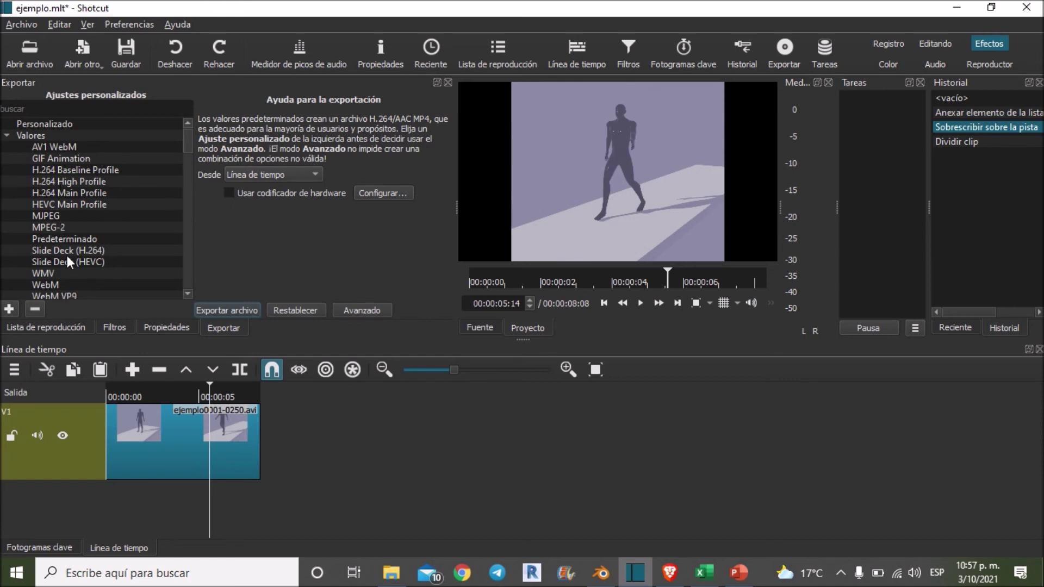
# - Choose the YouTube export preset and bring up the save dialog for the exported file
pyautogui.scroll(-1, 71, 263)
pyautogui.scroll(-1, 72, 263)
pyautogui.scroll(-1, 72, 264)
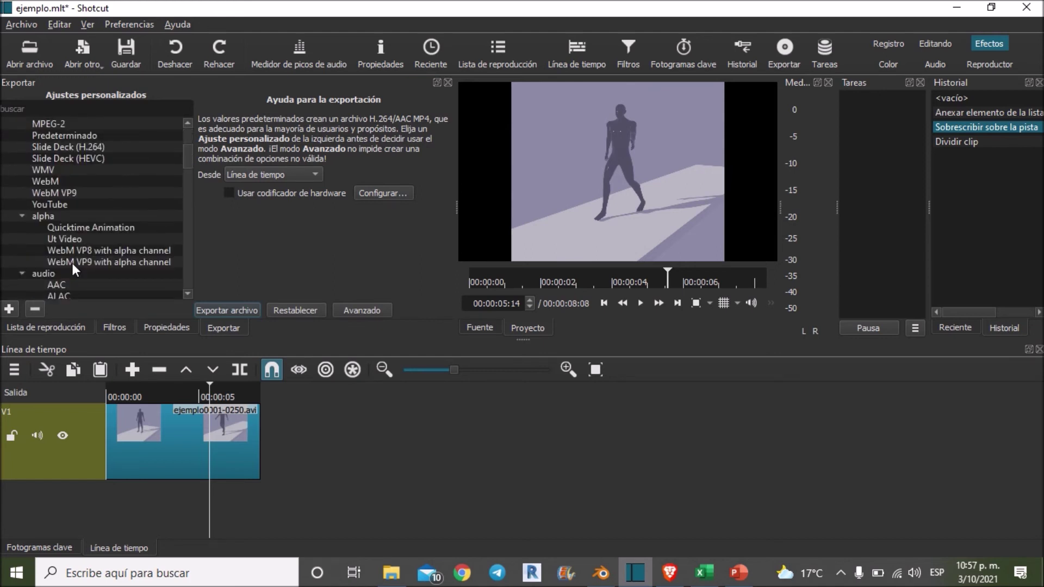
pyautogui.scroll(-1, 72, 264)
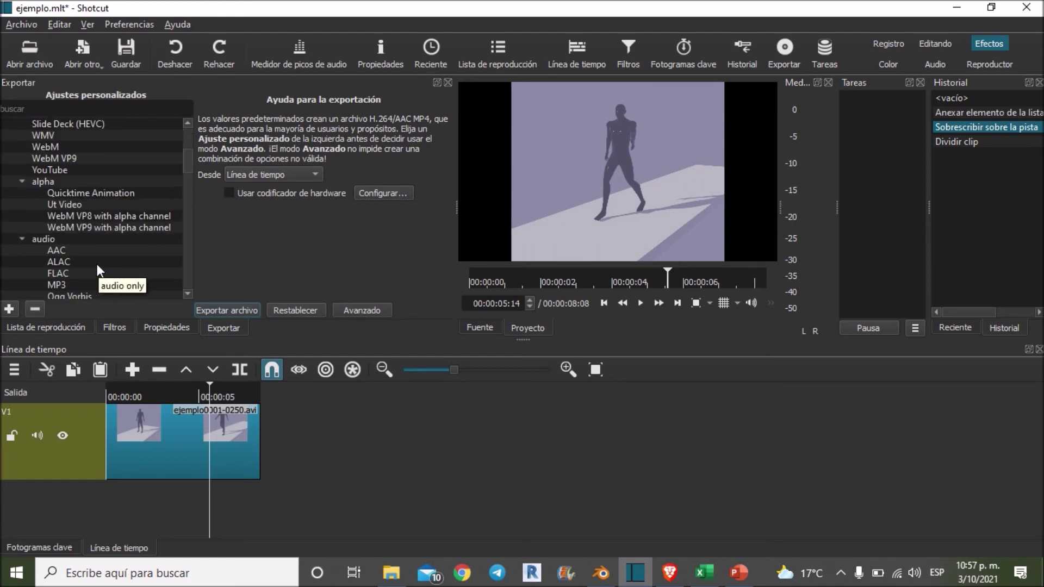
pyautogui.scroll(-2, 96, 265)
pyautogui.scroll(-3, 97, 264)
pyautogui.scroll(-3, 98, 264)
pyautogui.scroll(3, 97, 263)
pyautogui.scroll(3, 97, 264)
pyautogui.scroll(3, 97, 264)
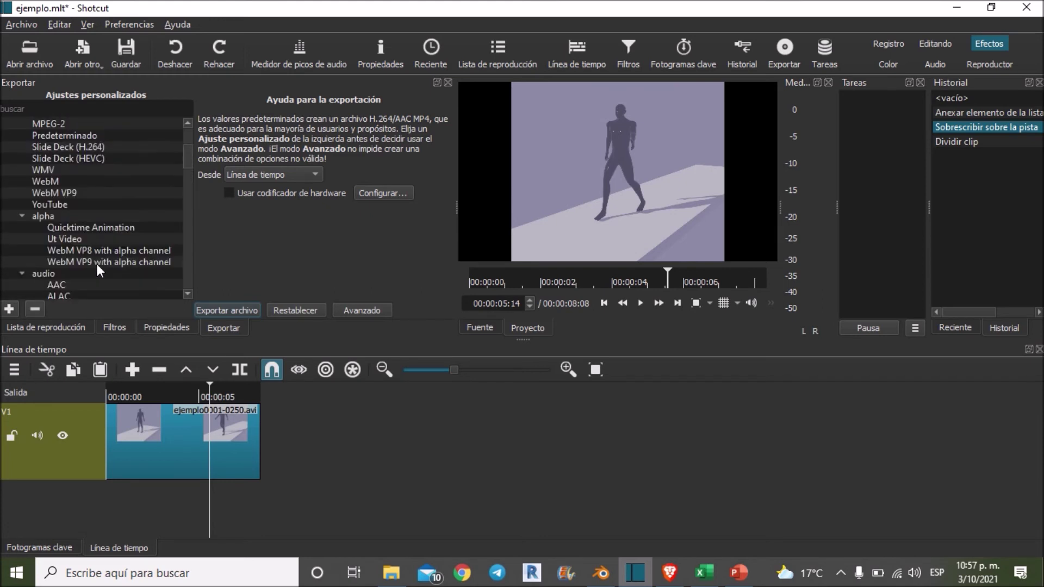
pyautogui.click(52, 204)
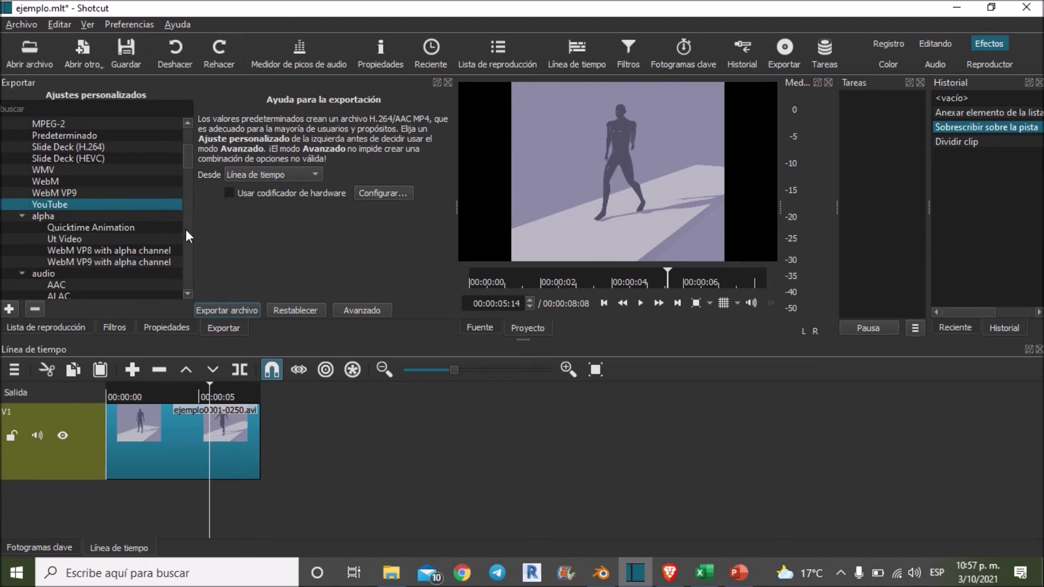
pyautogui.click(232, 310)
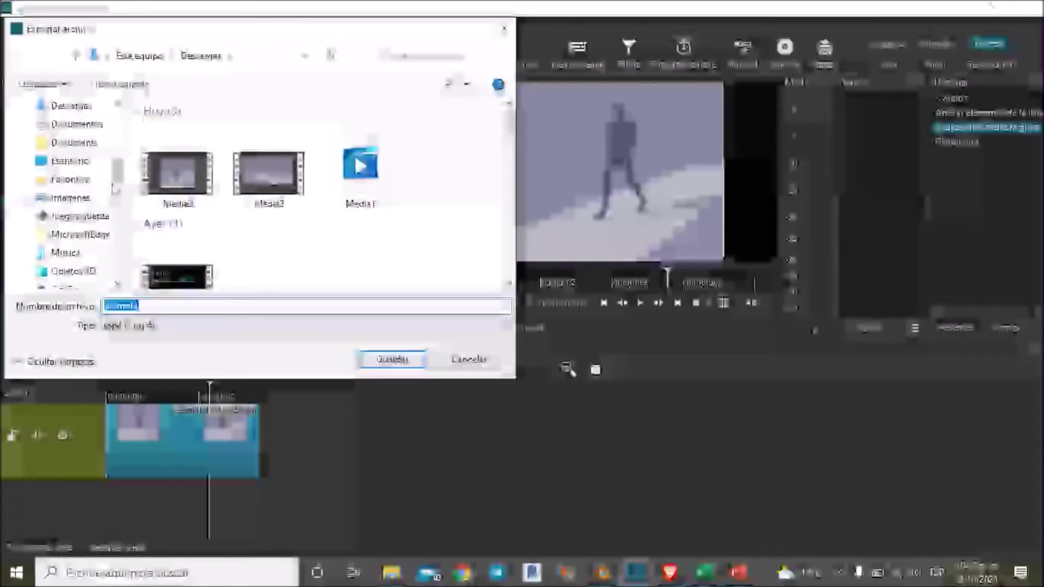
pyautogui.moveTo(114, 179); pyautogui.dragTo(122, 151)
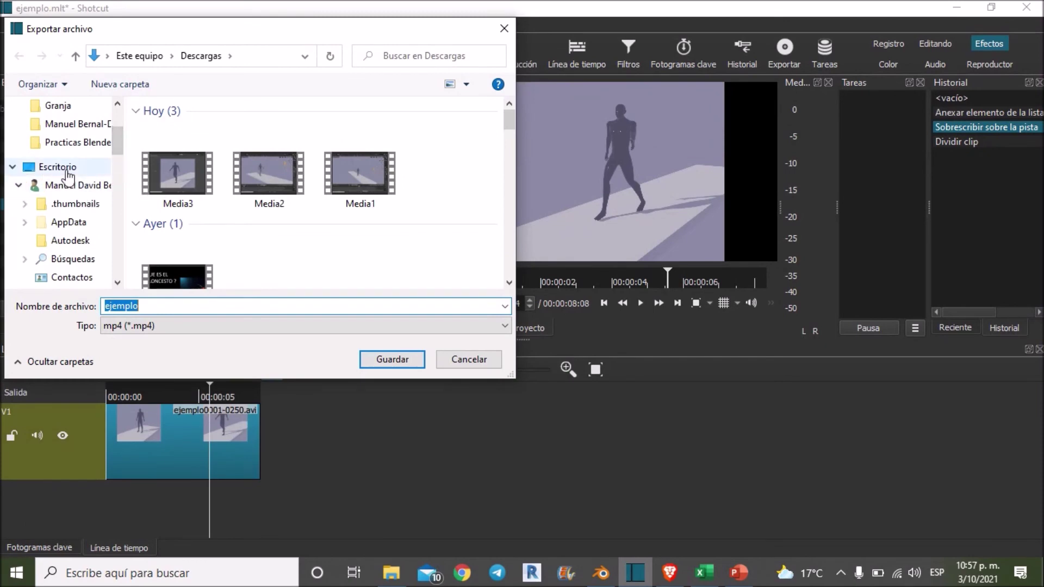
# - Save the export to Escritorio as 'ejemplo mp4', then minimize Shotcut once finished
pyautogui.click(65, 169)
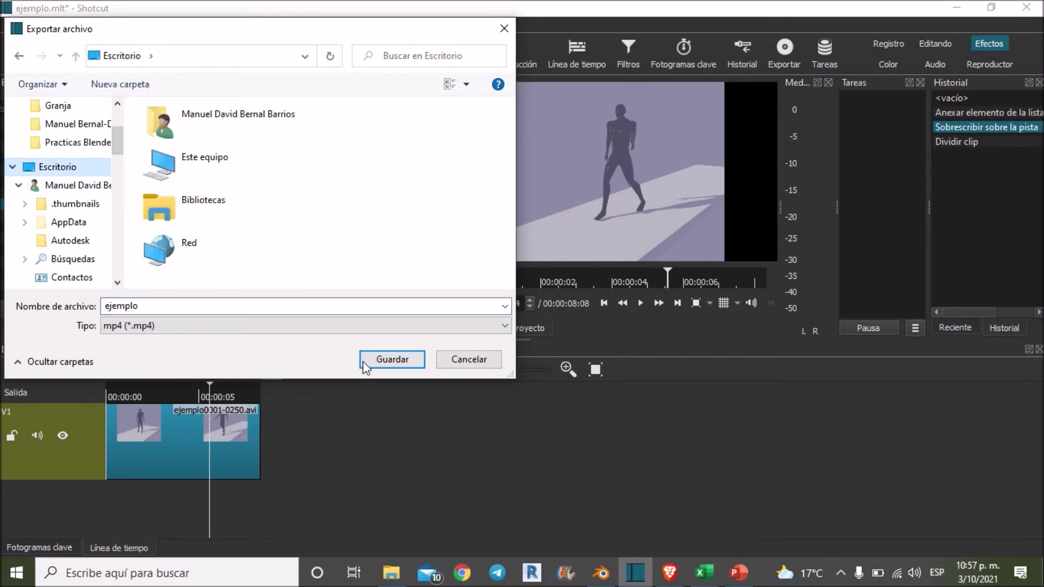
pyautogui.doubleClick(261, 306)
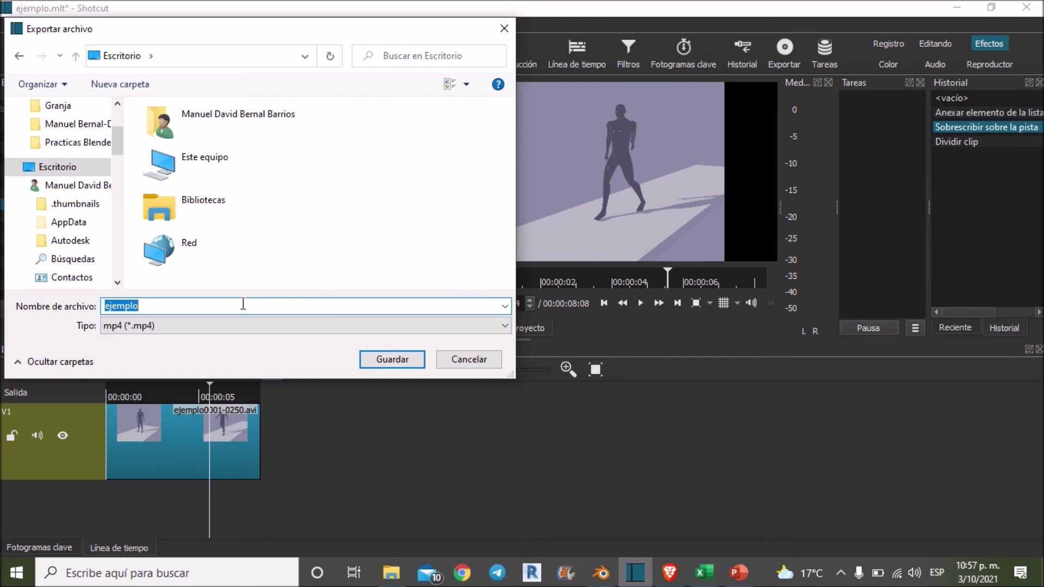
pyautogui.click(243, 304)
pyautogui.write('mp4')
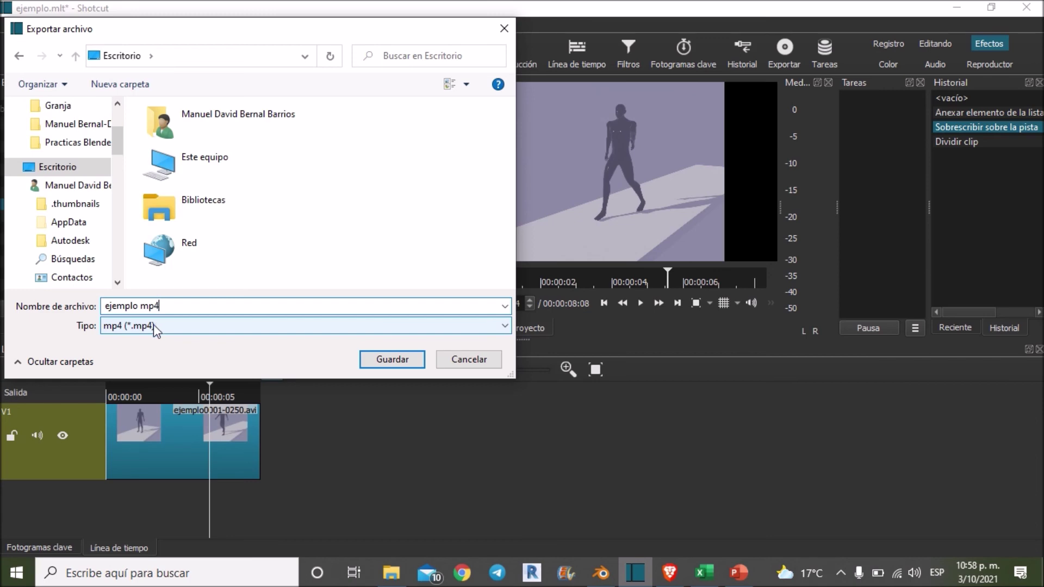
pyautogui.click(383, 359)
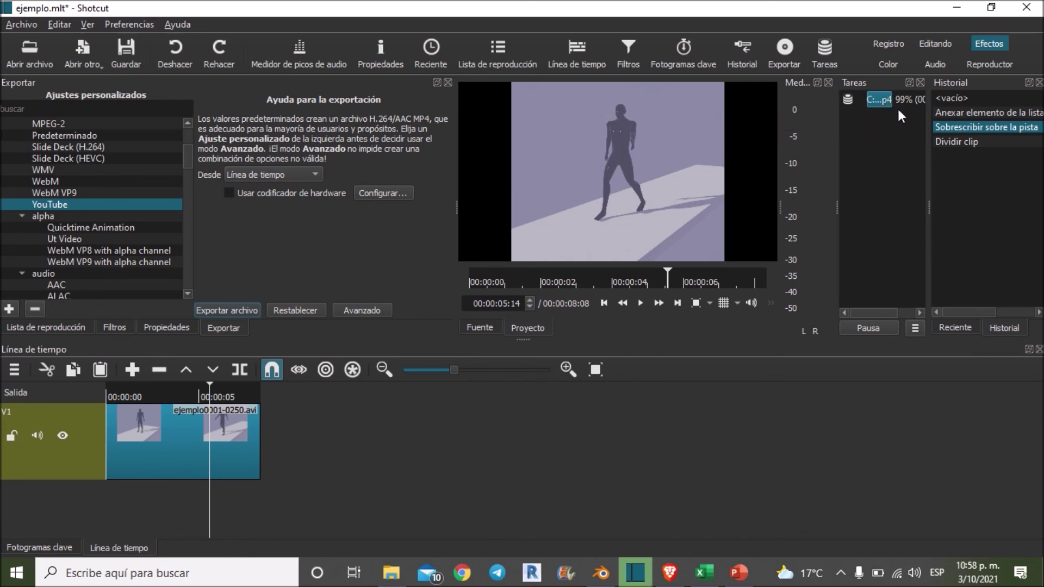
pyautogui.click(952, 10)
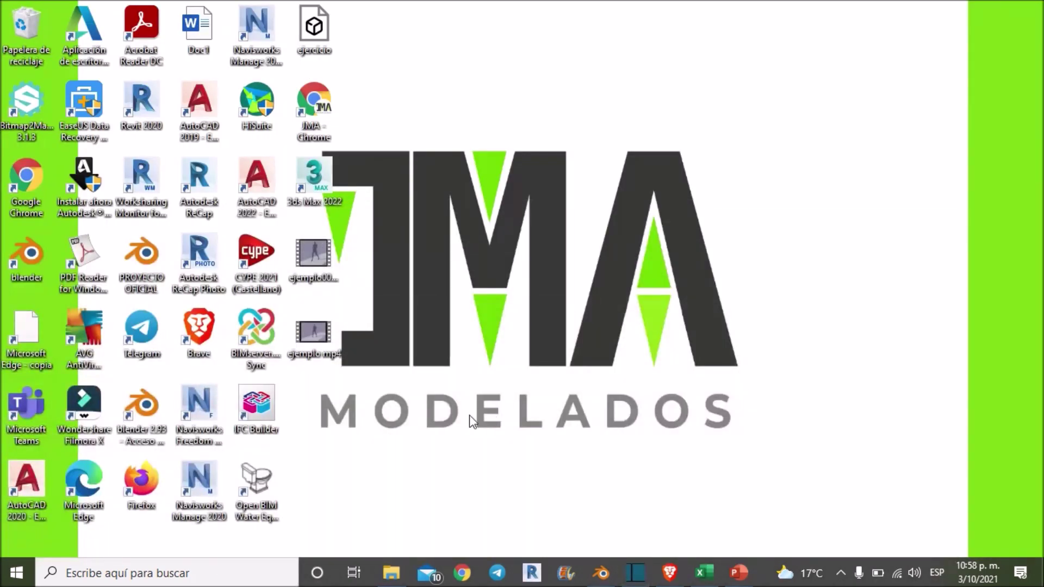
# - Check the ejemplo mp4 file's properties, a 799 KB MP4, and close them
pyautogui.doubleClick(316, 346)
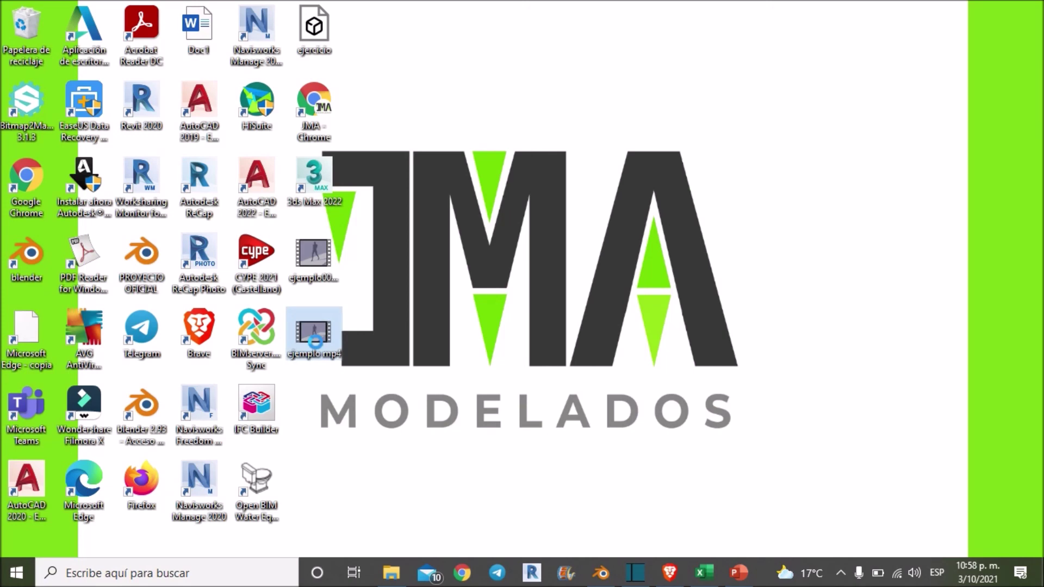
pyautogui.rightClick(312, 338)
pyautogui.click(359, 415)
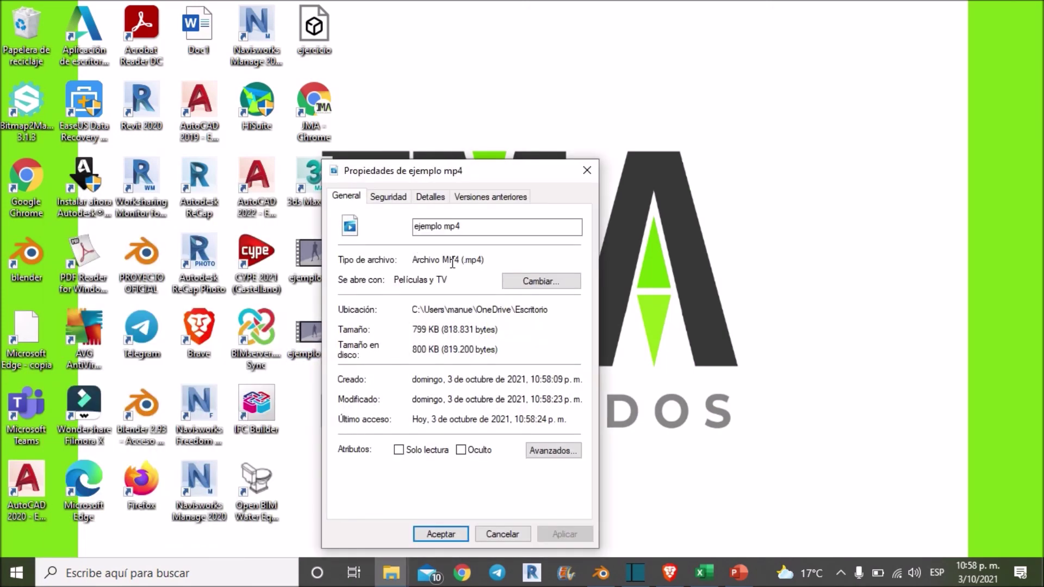
pyautogui.click(583, 171)
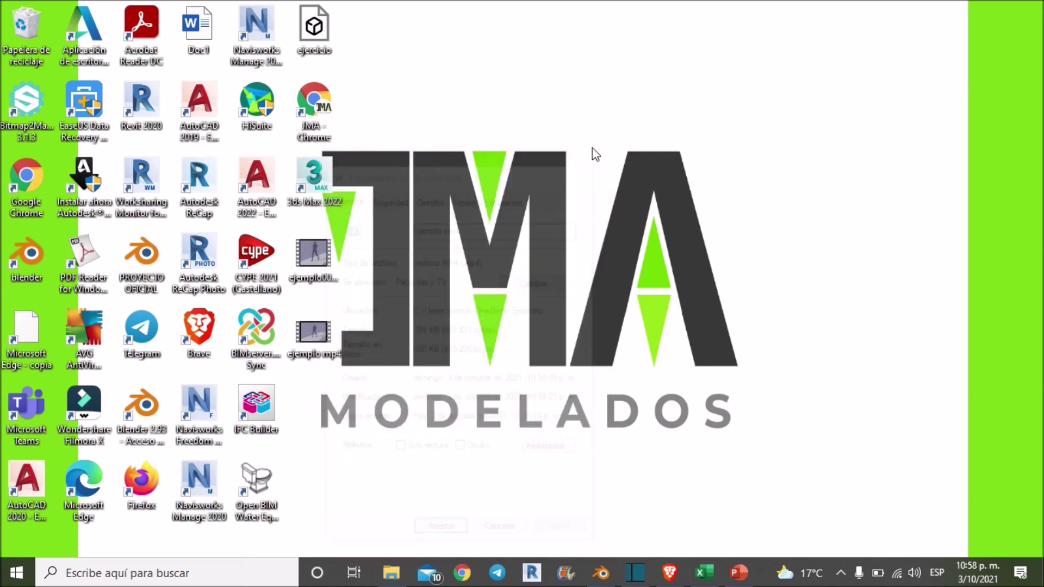